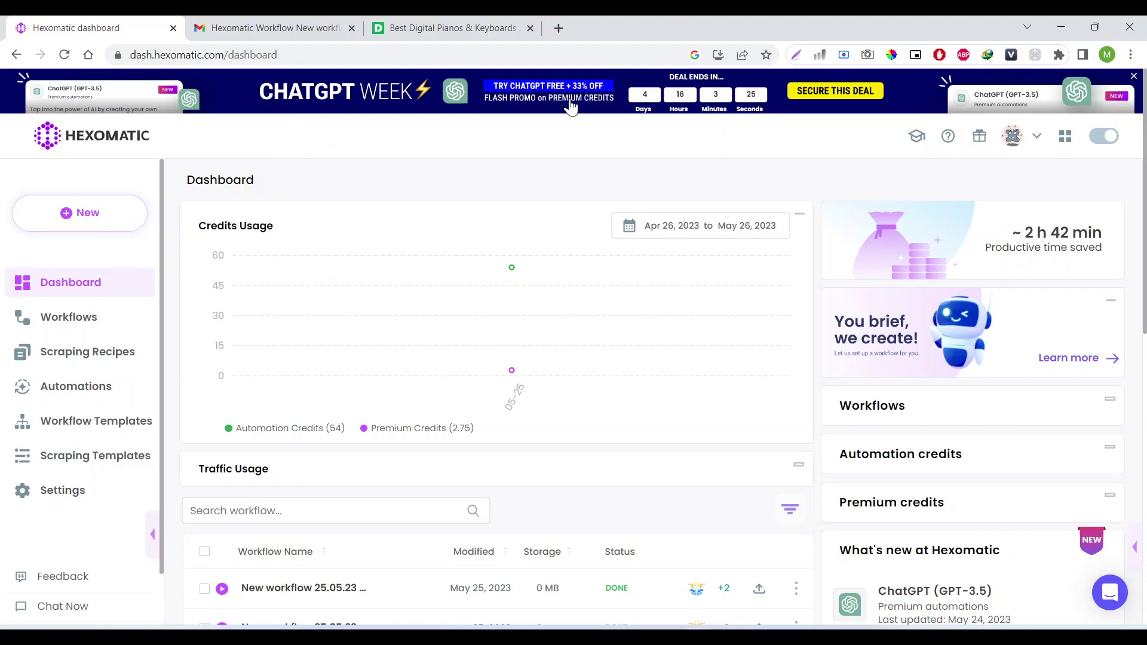
Step: Open the ready-made workflow template "Create ice breakers for Google Search leads"
{"action": "mouse_move", "coordinate": [531, 299]}
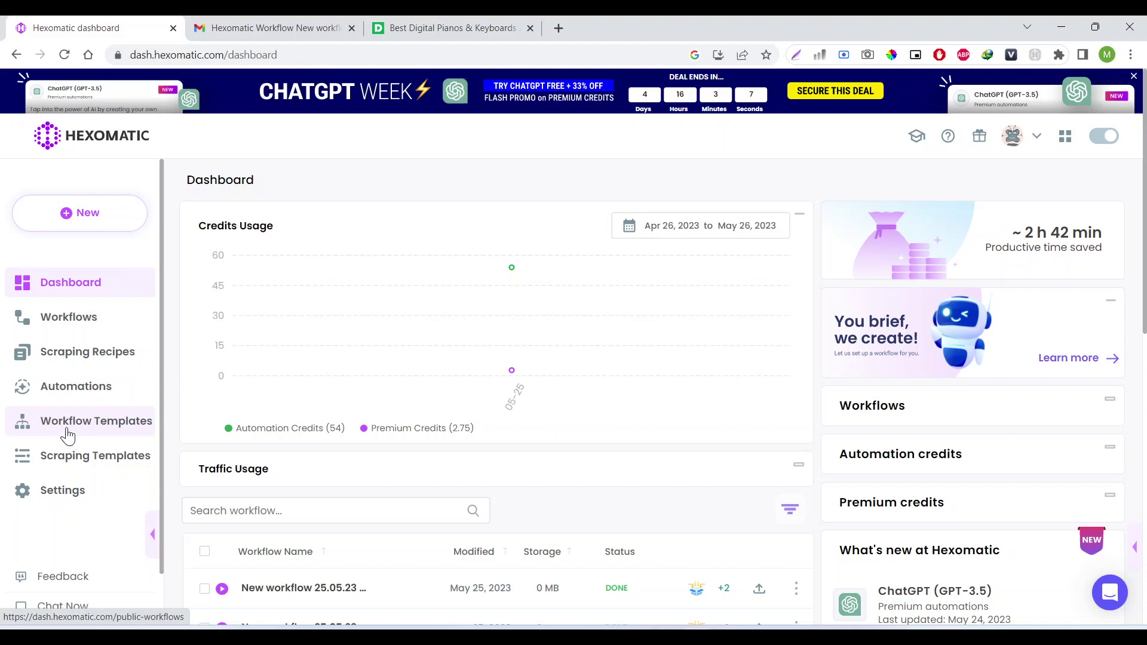
{"action": "left_click", "coordinate": [68, 430]}
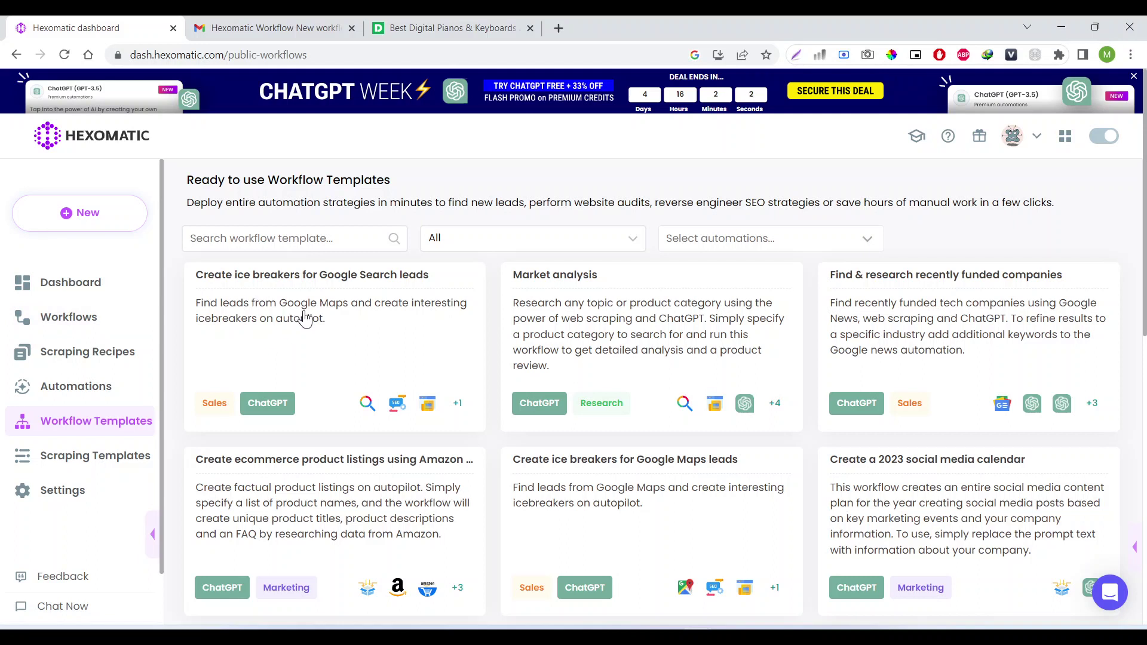
{"action": "left_click", "coordinate": [305, 318]}
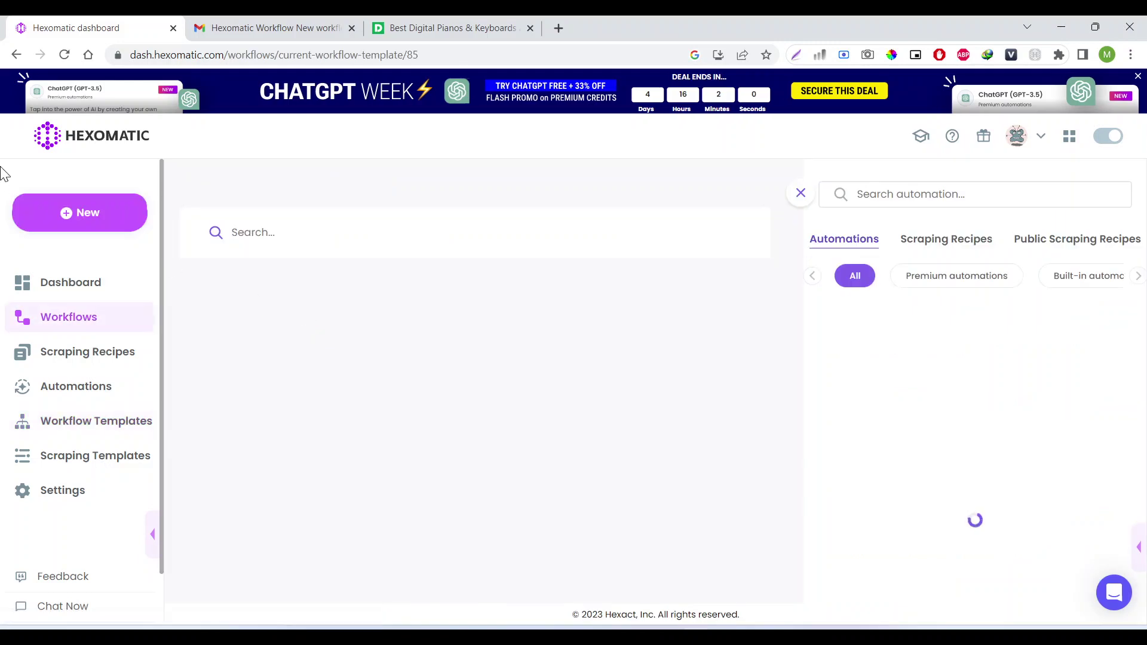
{"action": "left_click", "coordinate": [16, 54]}
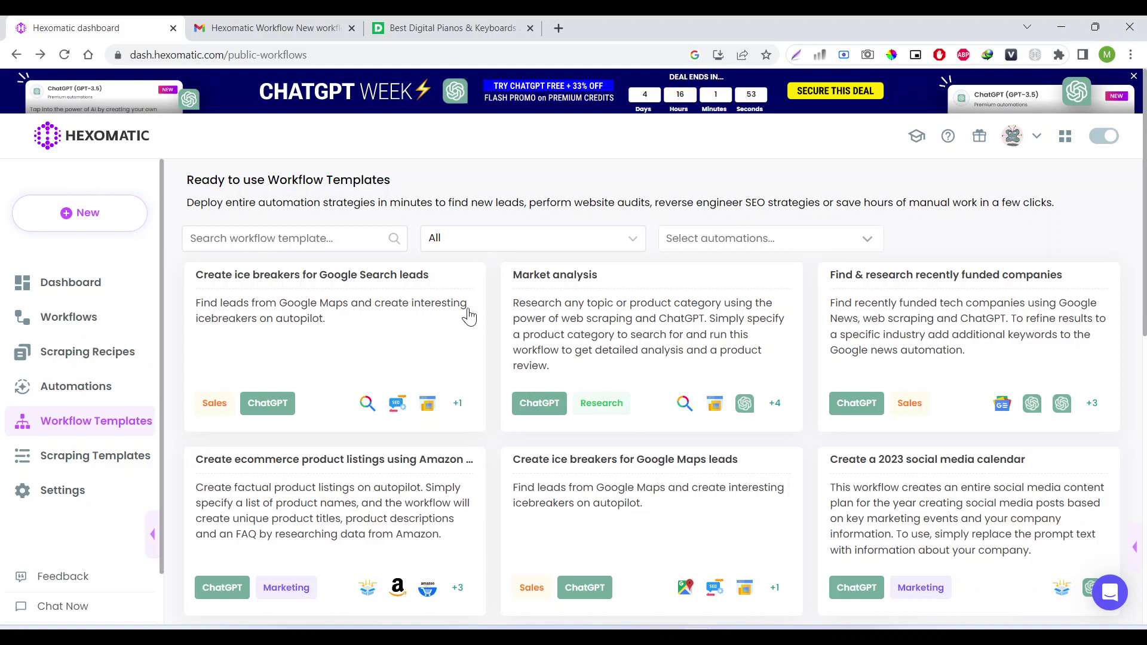
{"action": "left_click", "coordinate": [385, 301]}
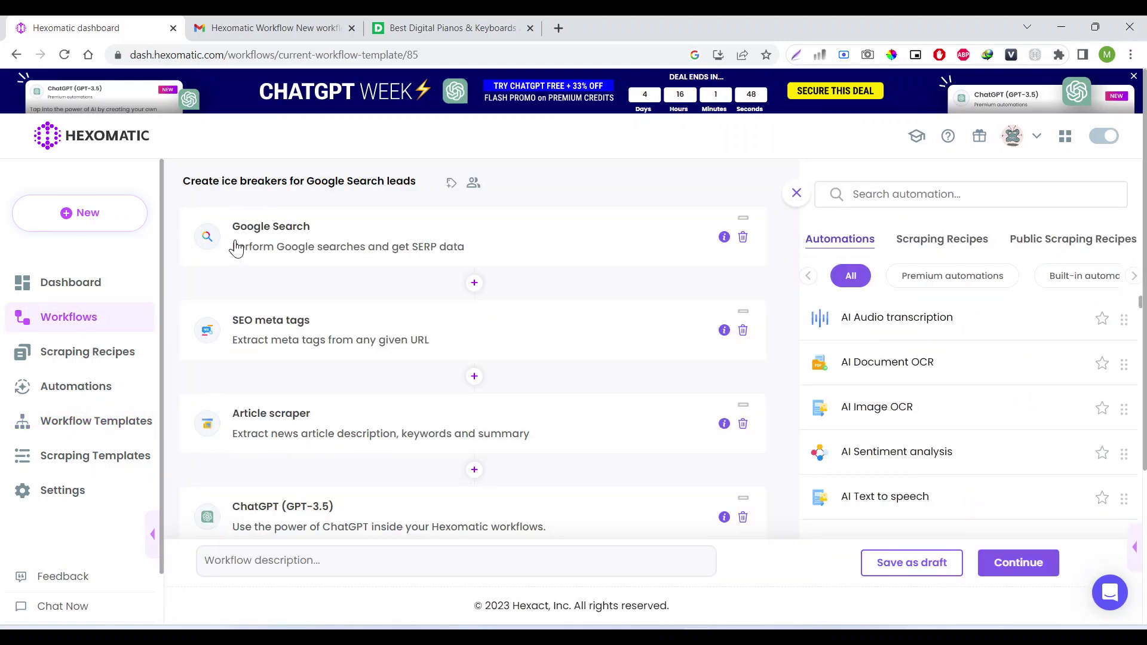
Step: Review the settings of the workflow's Google Search, SEO meta tags and Article scraper automations
{"action": "left_click", "coordinate": [383, 255]}
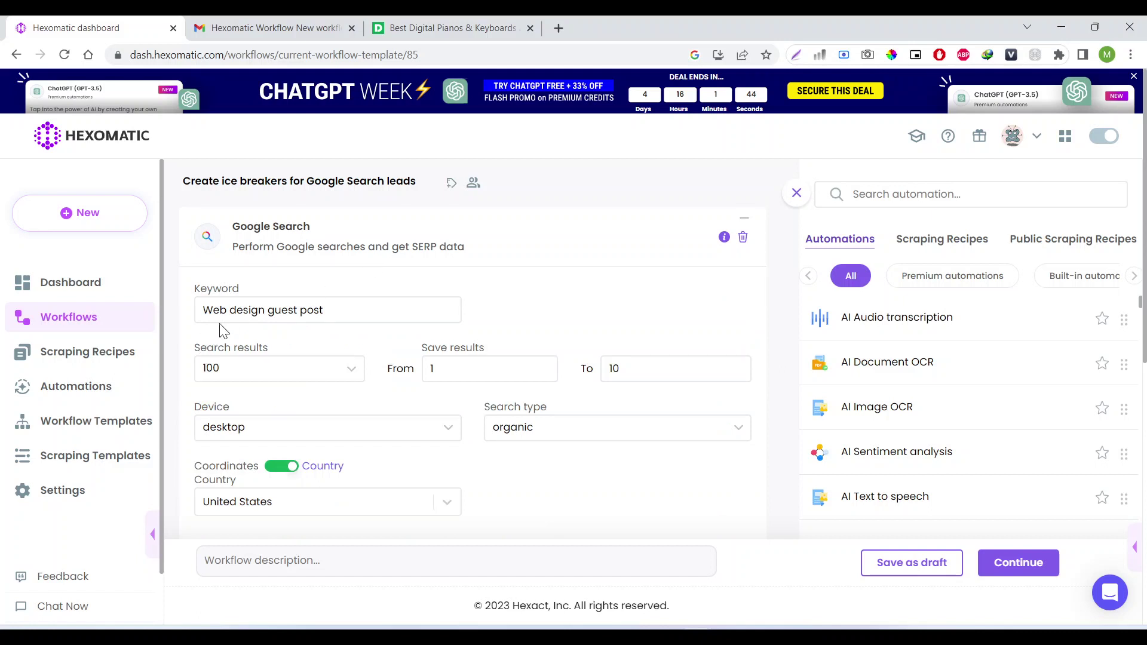
{"action": "left_click", "coordinate": [362, 261]}
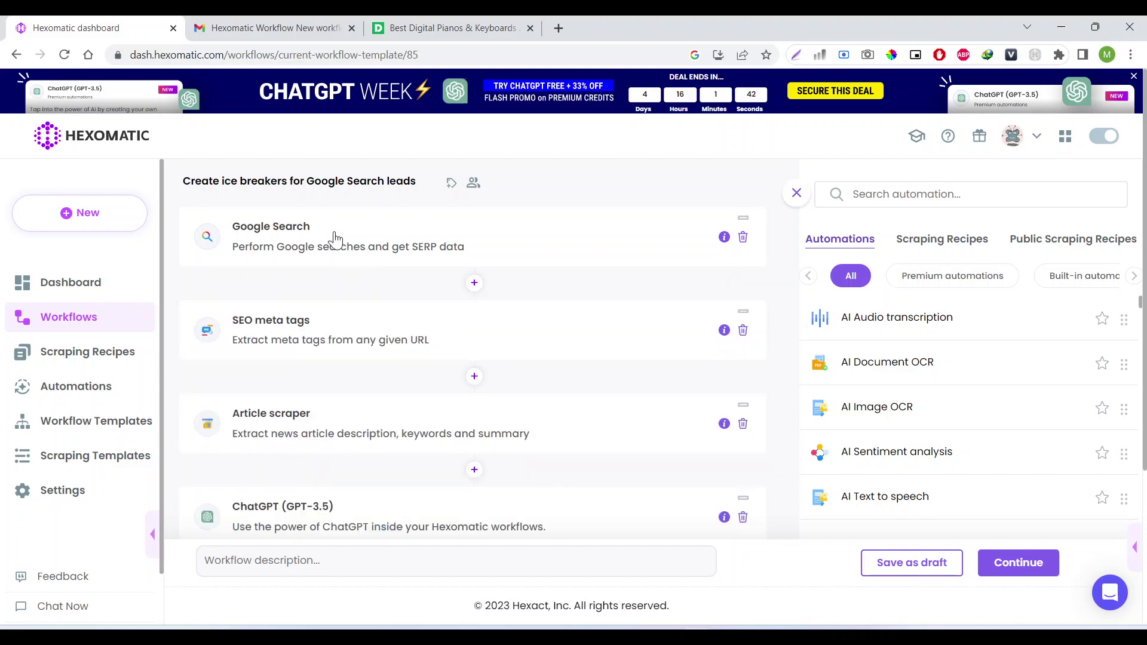
{"action": "left_click", "coordinate": [239, 345]}
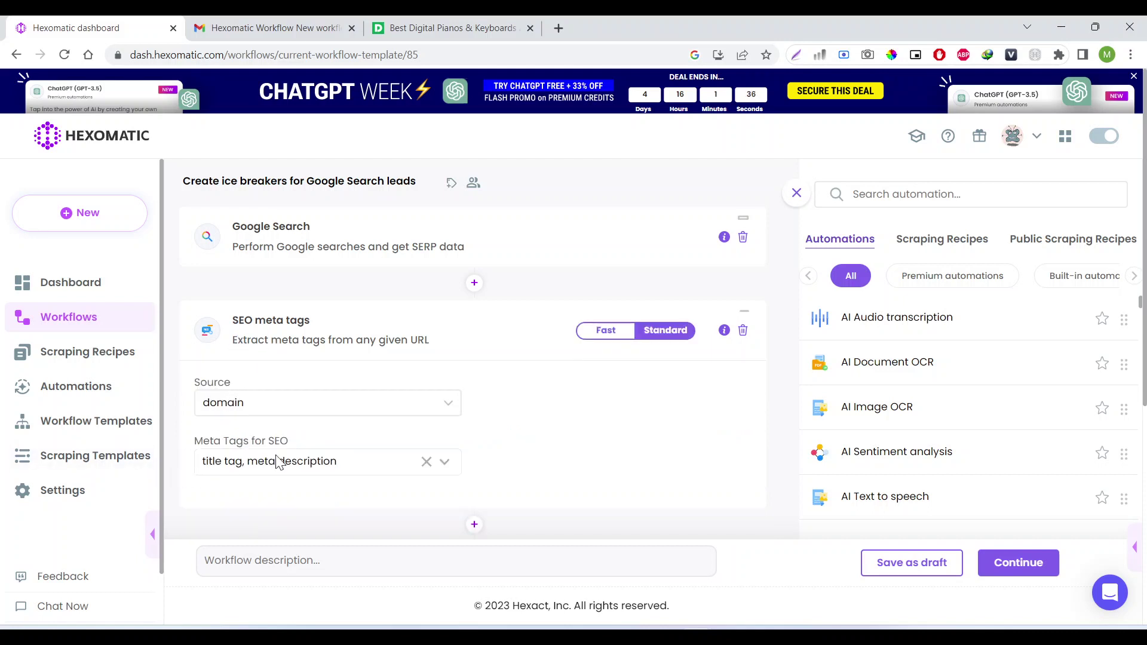
{"action": "left_click", "coordinate": [281, 332]}
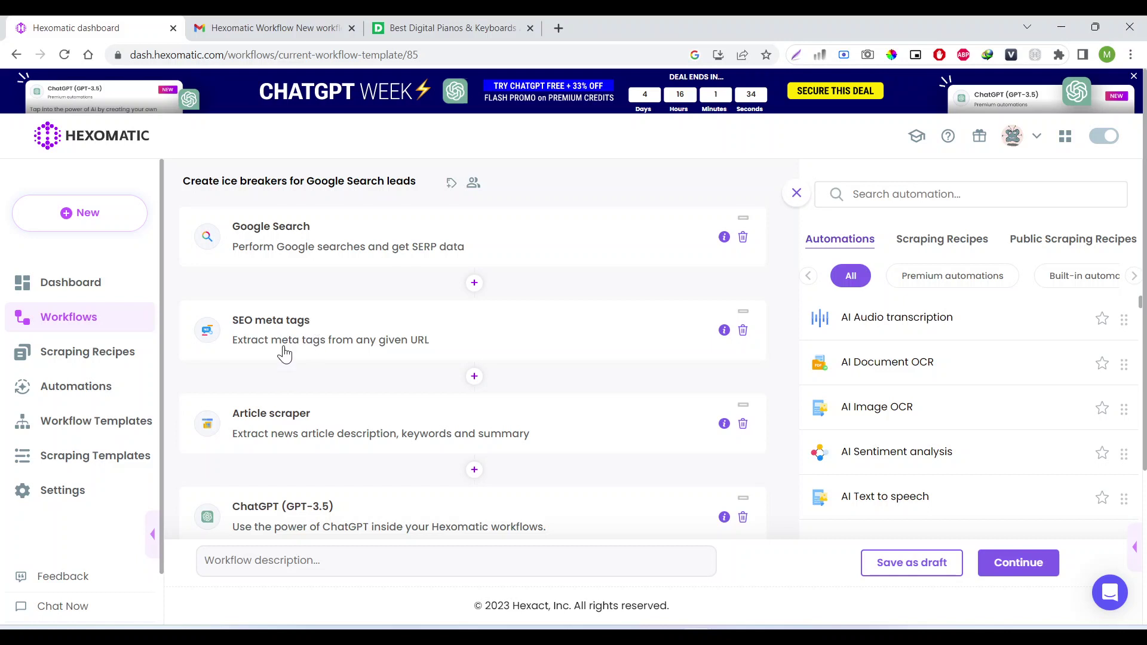
{"action": "scroll", "coordinate": [284, 354], "scroll_direction": "down", "scroll_amount": 3}
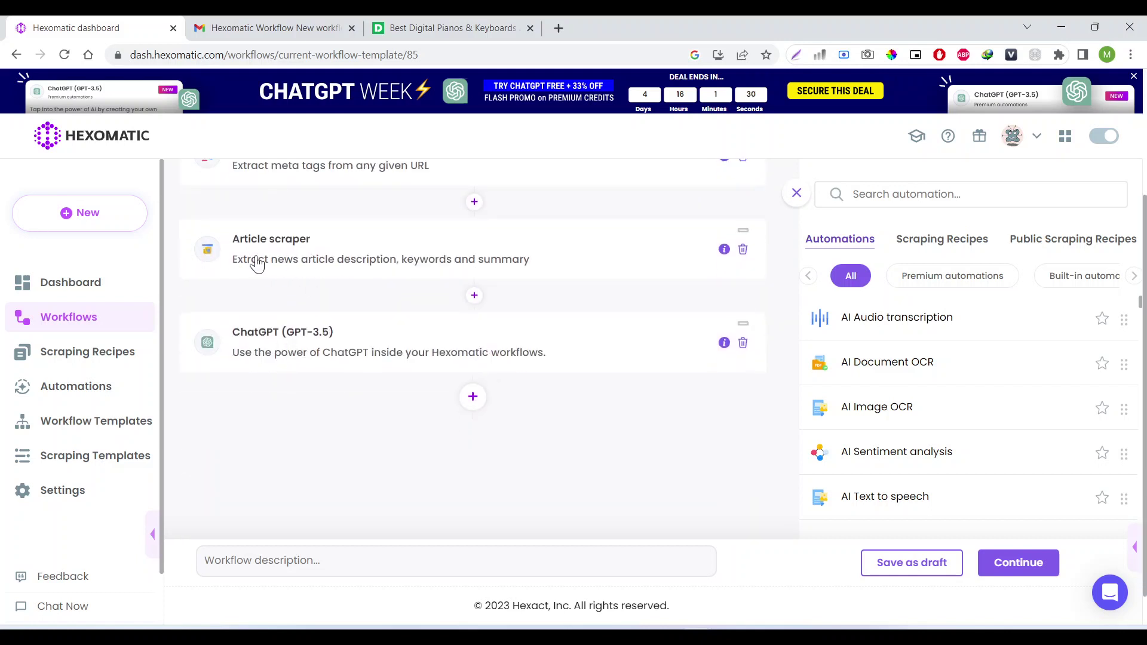
{"action": "left_click", "coordinate": [257, 264]}
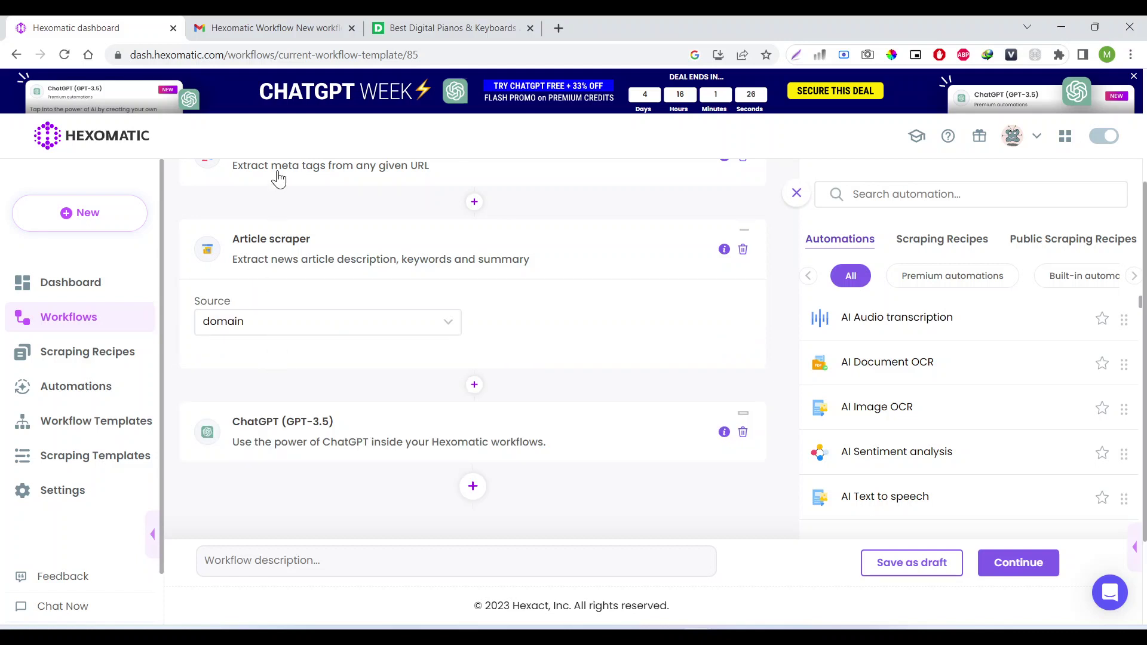
{"action": "left_click", "coordinate": [292, 269]}
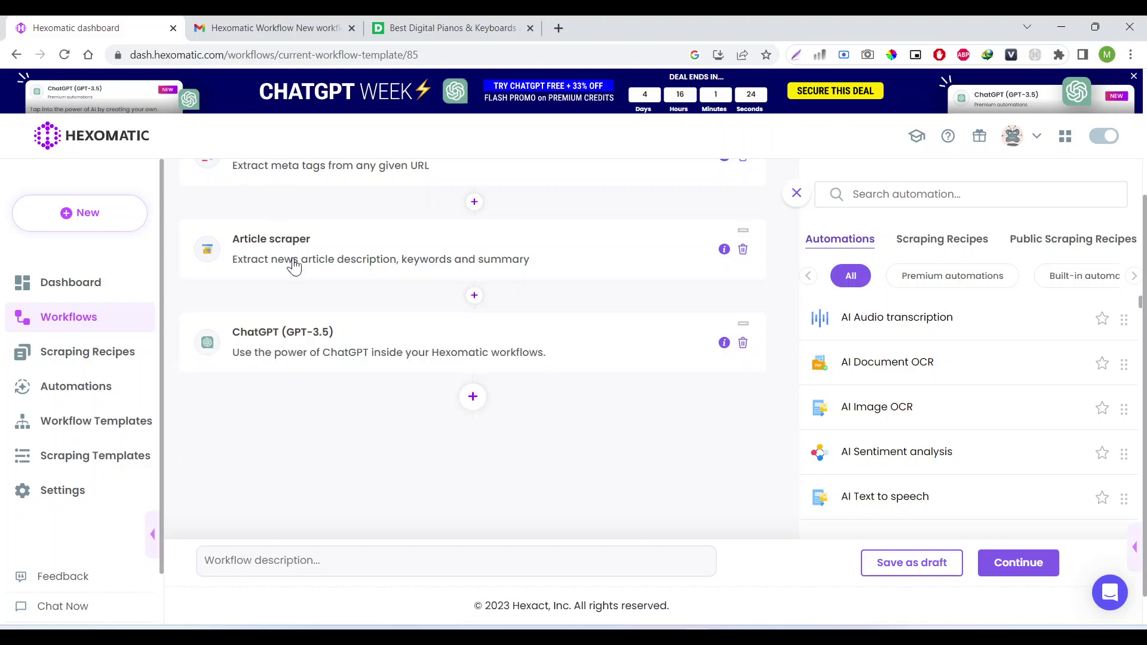
Step: Replace the bracketed company name and description placeholder in the ChatGPT (GPT-3.5) prompt with "HelpingOrange"
{"action": "left_click", "coordinate": [296, 350]}
{"action": "scroll", "coordinate": [297, 349], "scroll_direction": "down", "scroll_amount": 3}
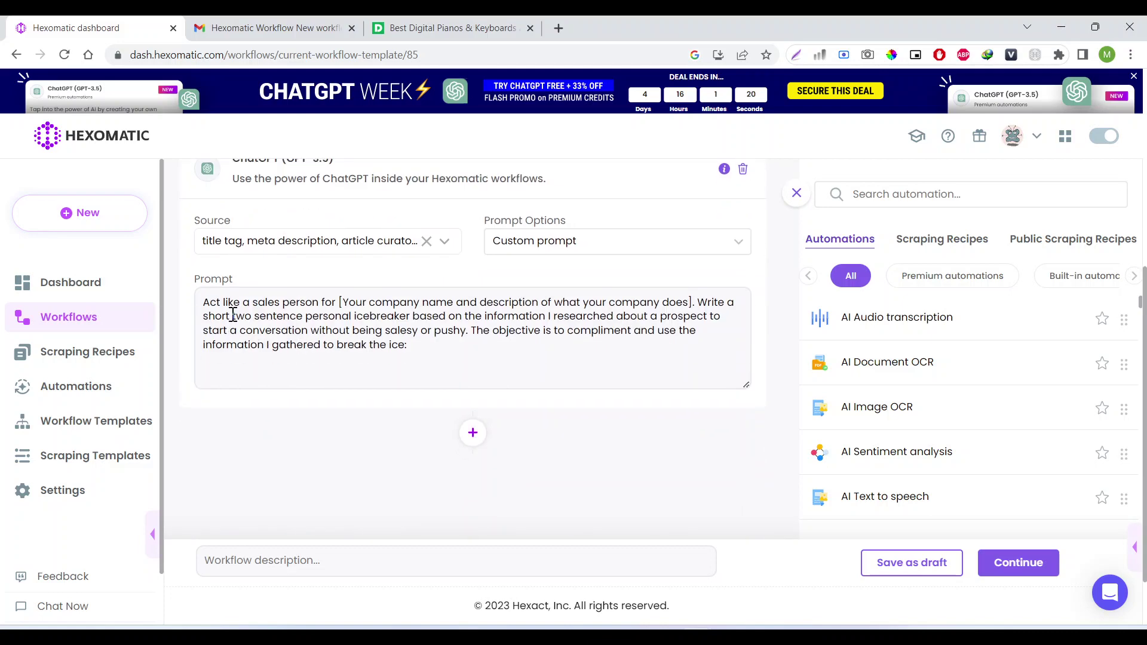
{"action": "left_click_drag", "start_coordinate": [340, 301], "coordinate": [694, 301]}
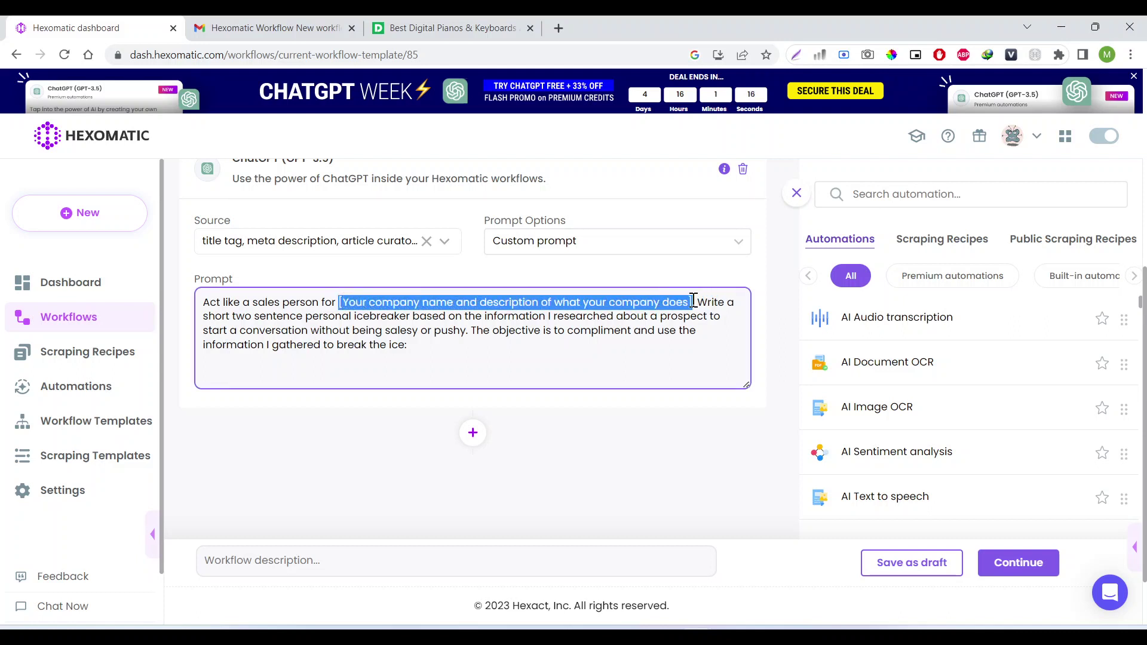
{"action": "type", "text": "Helping"}
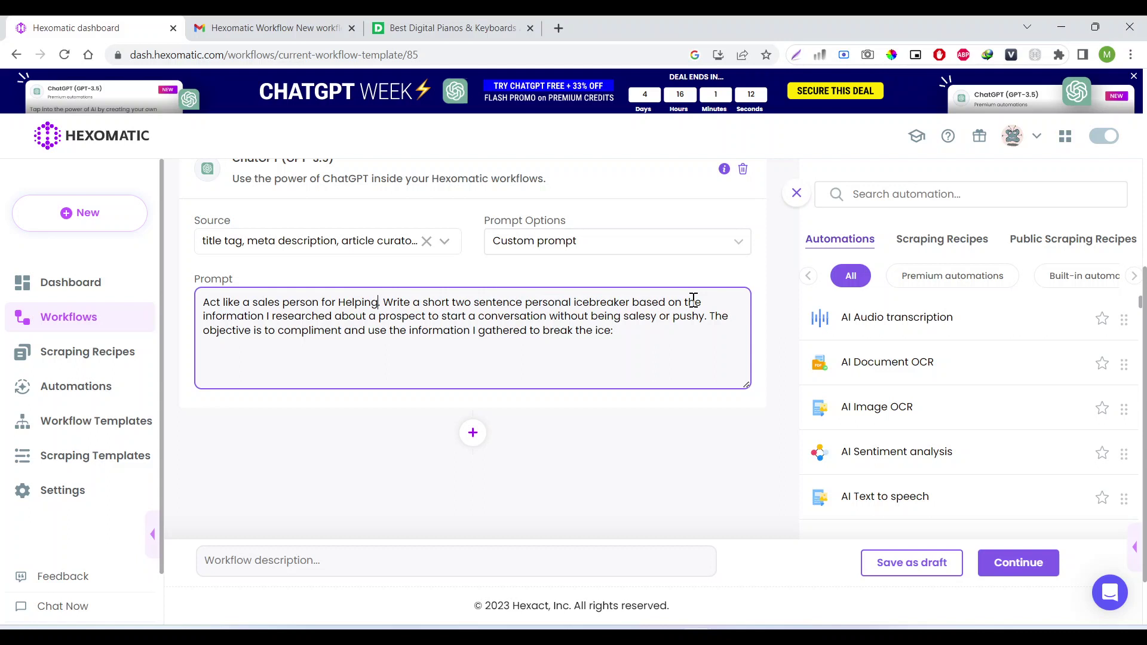
{"action": "type", "text": "Orang"}
{"action": "type", "text": "e"}
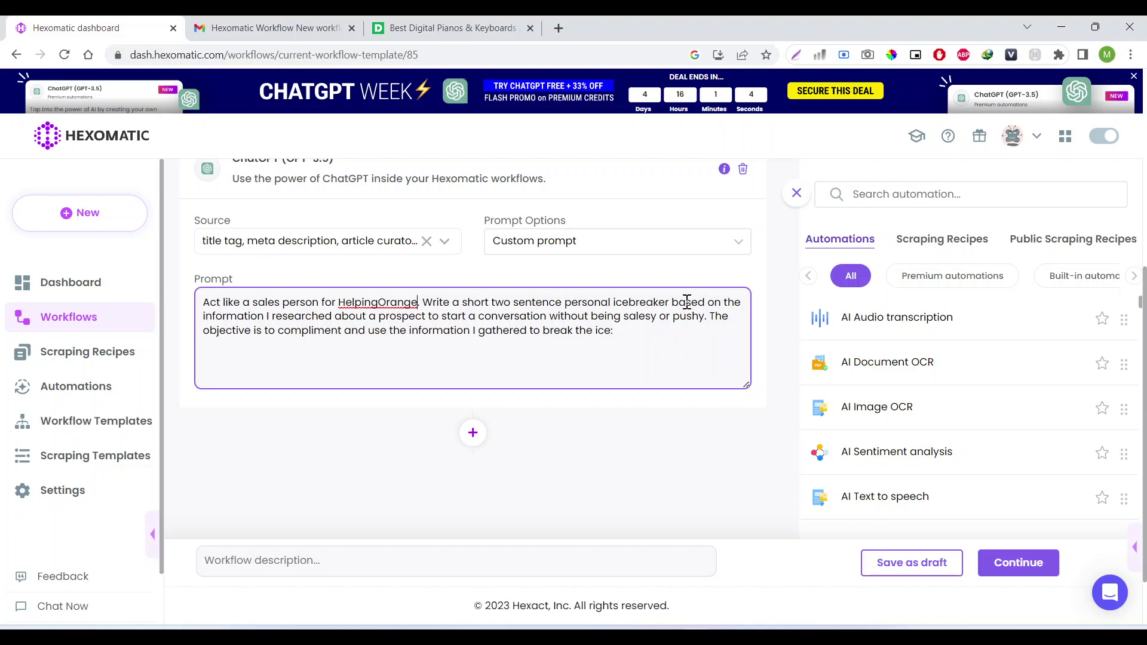
Step: Set the upper limit of the saved results range in the Google Search automation to 5
{"action": "scroll", "coordinate": [658, 331], "scroll_direction": "up", "scroll_amount": 5}
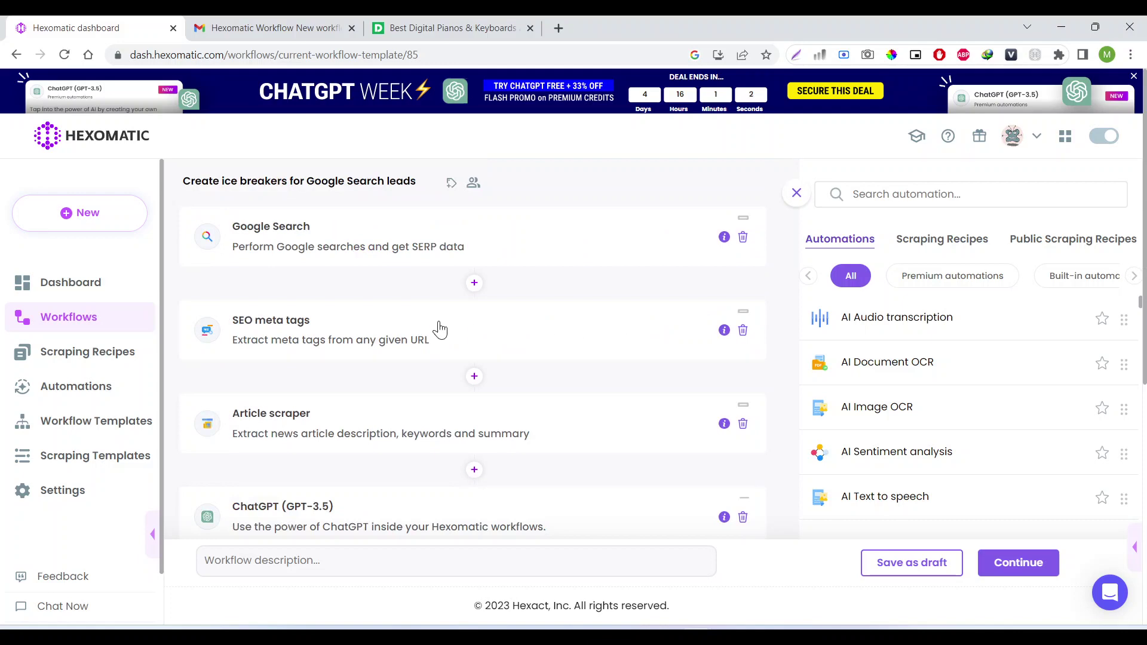
{"action": "scroll", "coordinate": [379, 423], "scroll_direction": "down", "scroll_amount": 5}
{"action": "left_click", "coordinate": [383, 434]}
{"action": "left_click", "coordinate": [318, 246]}
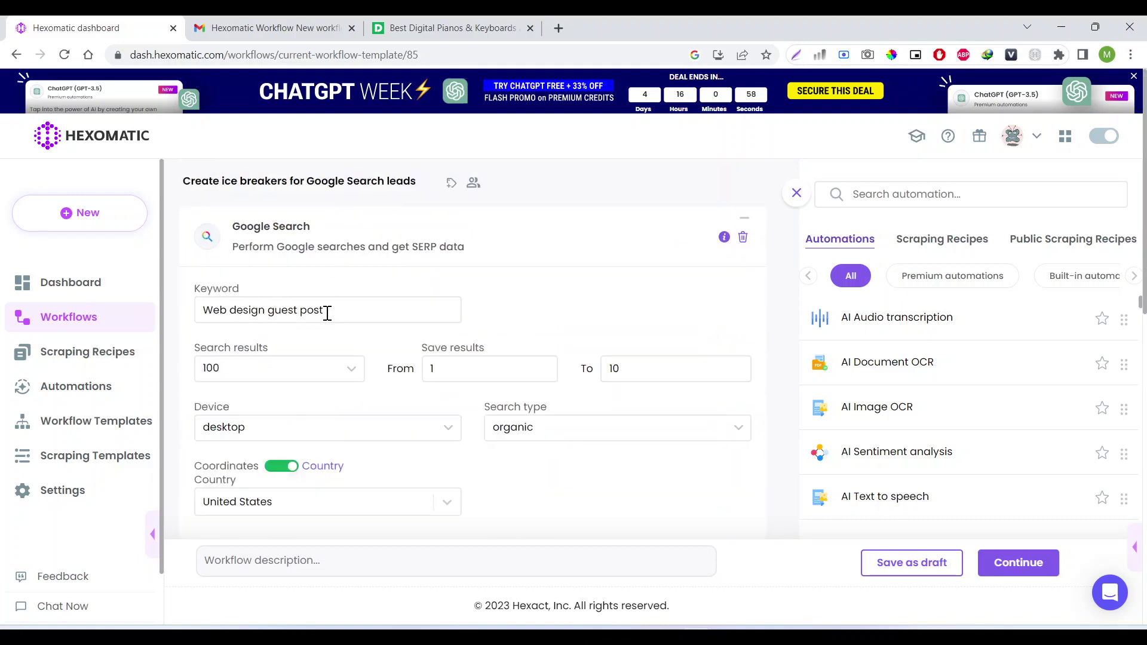
{"action": "double_click", "coordinate": [614, 368]}
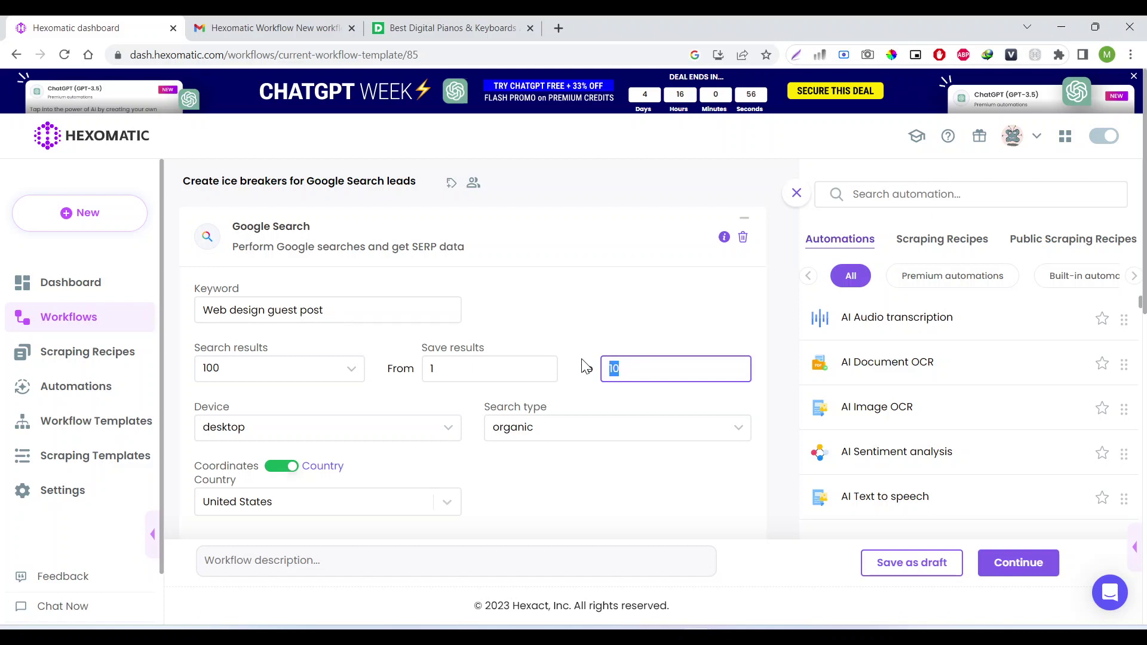
{"action": "type", "text": "3"}
{"action": "left_click", "coordinate": [621, 316]}
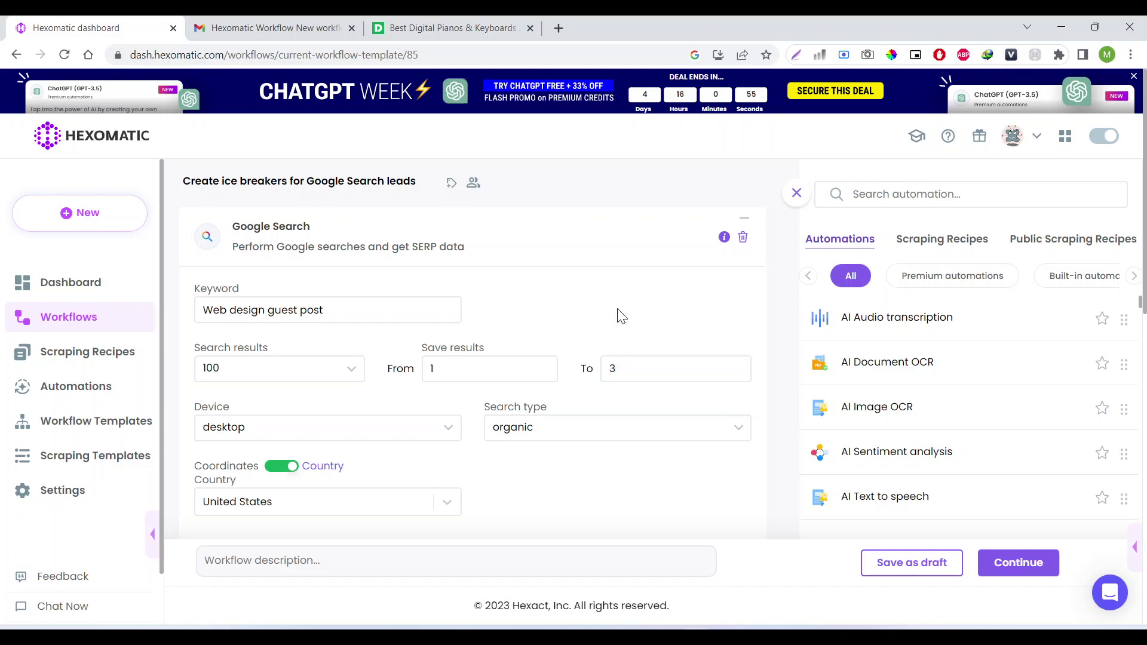
{"action": "double_click", "coordinate": [639, 369]}
{"action": "type", "text": "5"}
{"action": "left_click", "coordinate": [565, 288]}
Step: Replace "short two sentence personal icebreaker" in the ChatGPT prompt with "email"
{"action": "scroll", "coordinate": [564, 288], "scroll_direction": "down", "scroll_amount": 3}
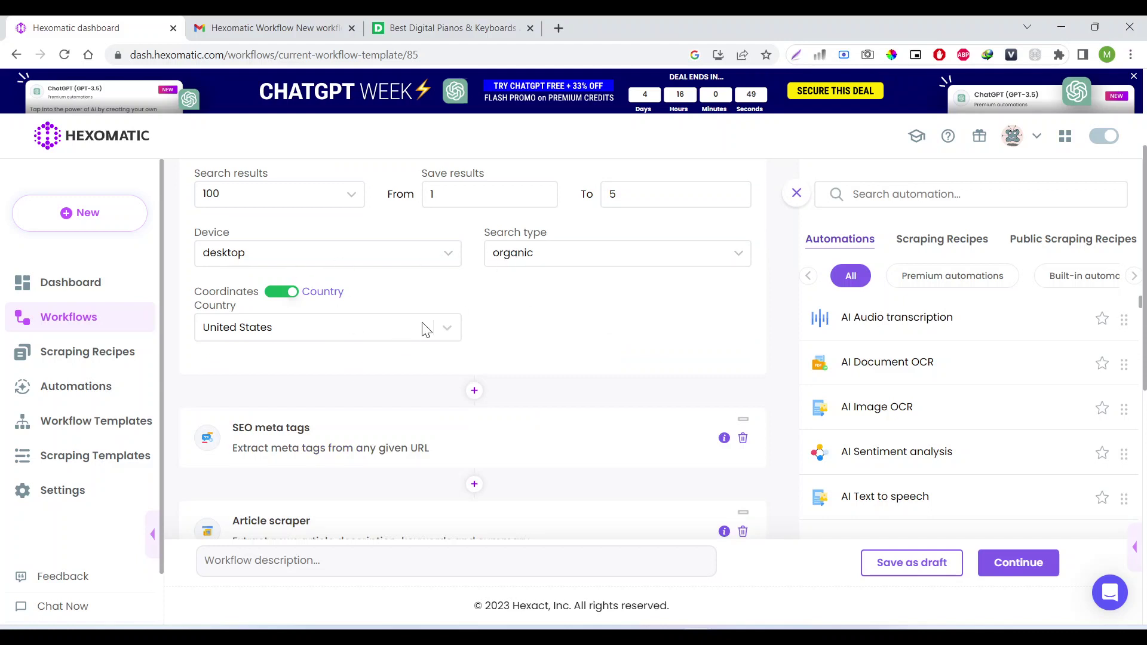
{"action": "left_click", "coordinate": [410, 446]}
{"action": "scroll", "coordinate": [410, 447], "scroll_direction": "down", "scroll_amount": 3}
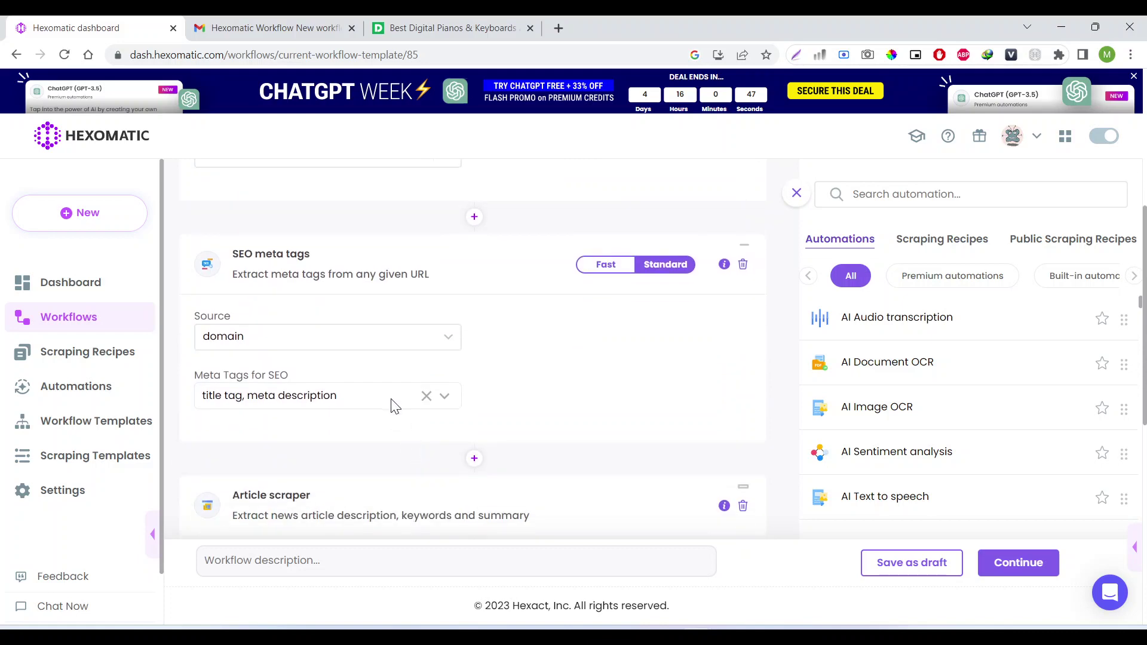
{"action": "scroll", "coordinate": [391, 418], "scroll_direction": "down", "scroll_amount": 3}
{"action": "scroll", "coordinate": [329, 418], "scroll_direction": "down", "scroll_amount": 3}
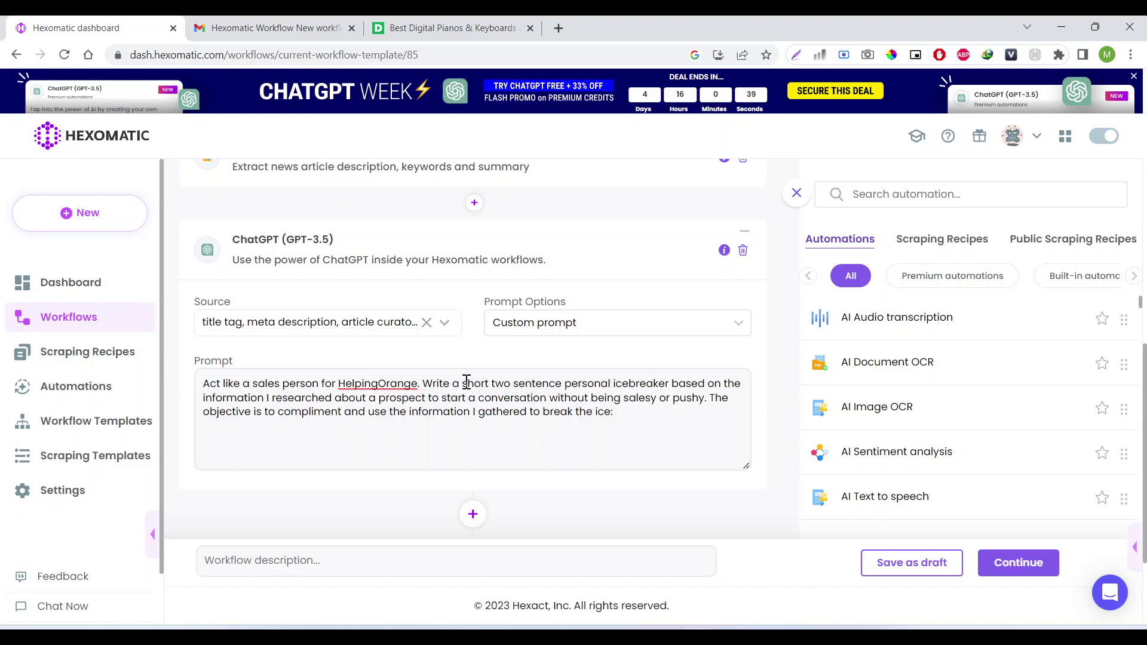
{"action": "left_click_drag", "start_coordinate": [465, 381], "coordinate": [674, 384]}
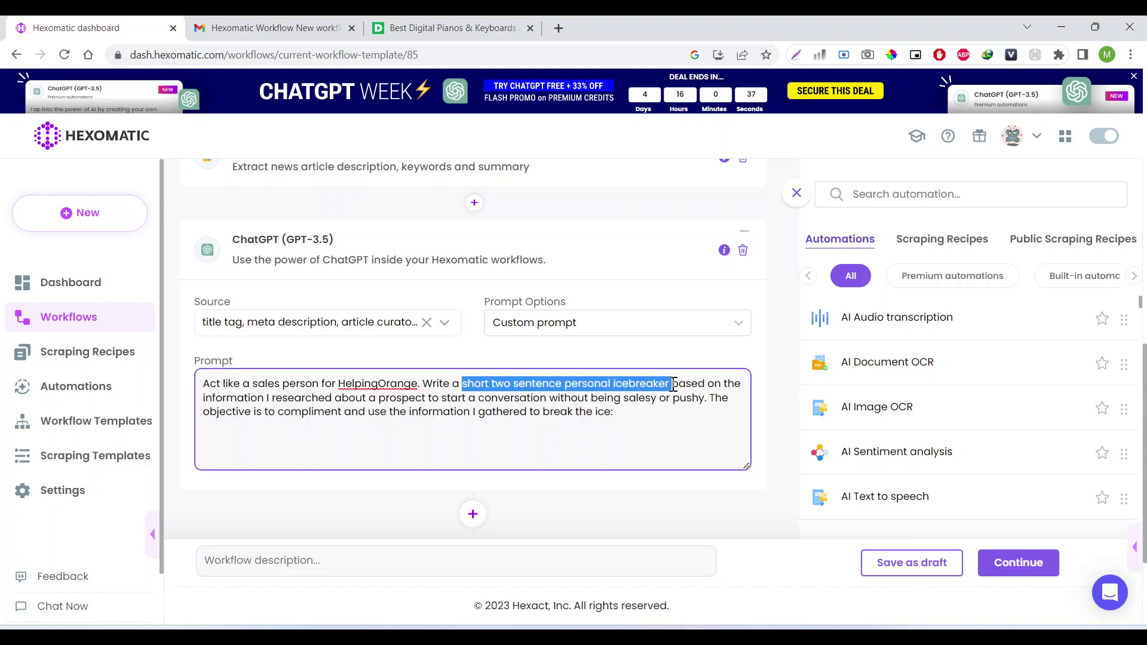
{"action": "type", "text": "email"}
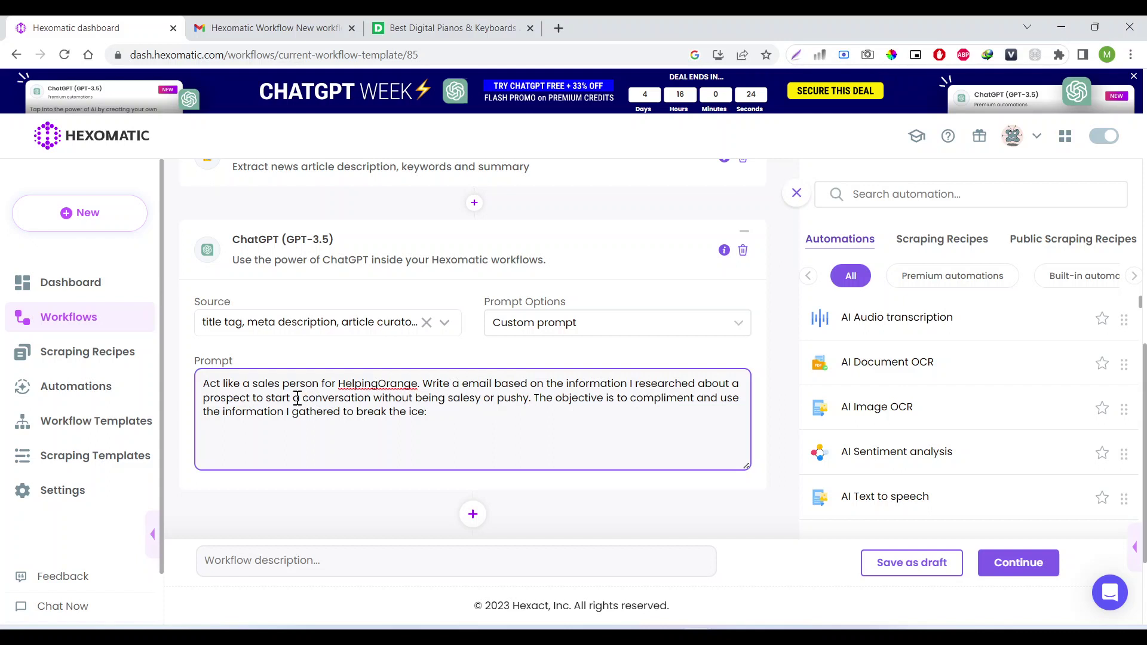
Step: In the ChatGPT prompt, replace "start a conversation without being salesy or pushy" with "sell my guest posting service but in a personalized way"
{"action": "left_click_drag", "start_coordinate": [267, 399], "coordinate": [526, 403]}
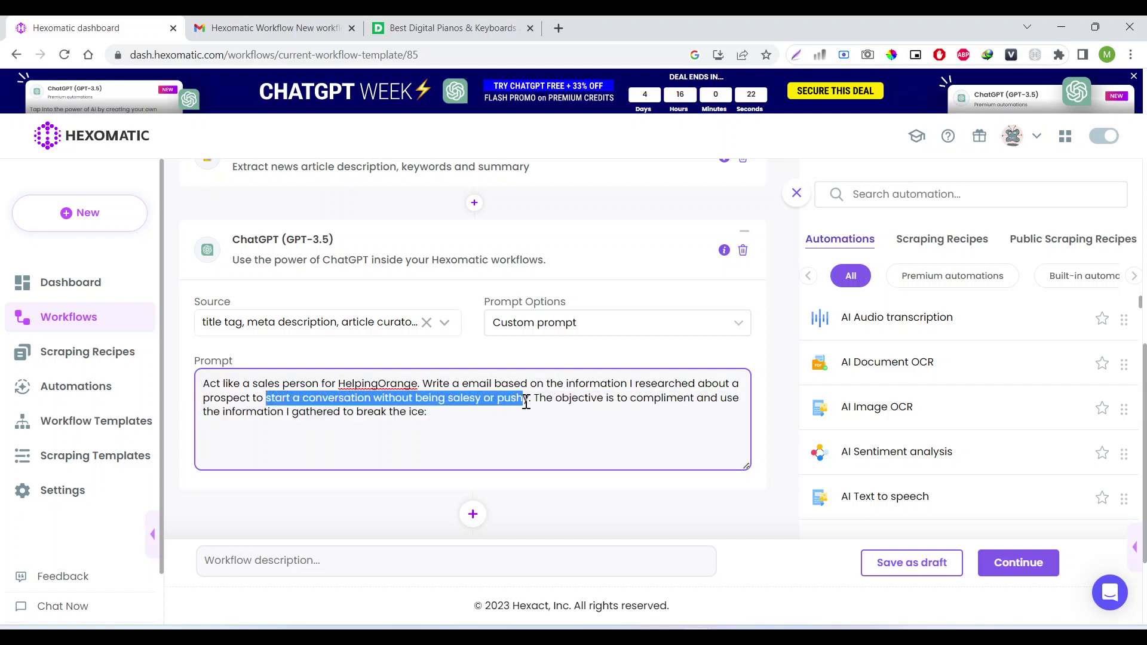
{"action": "type", "text": "sell my g"}
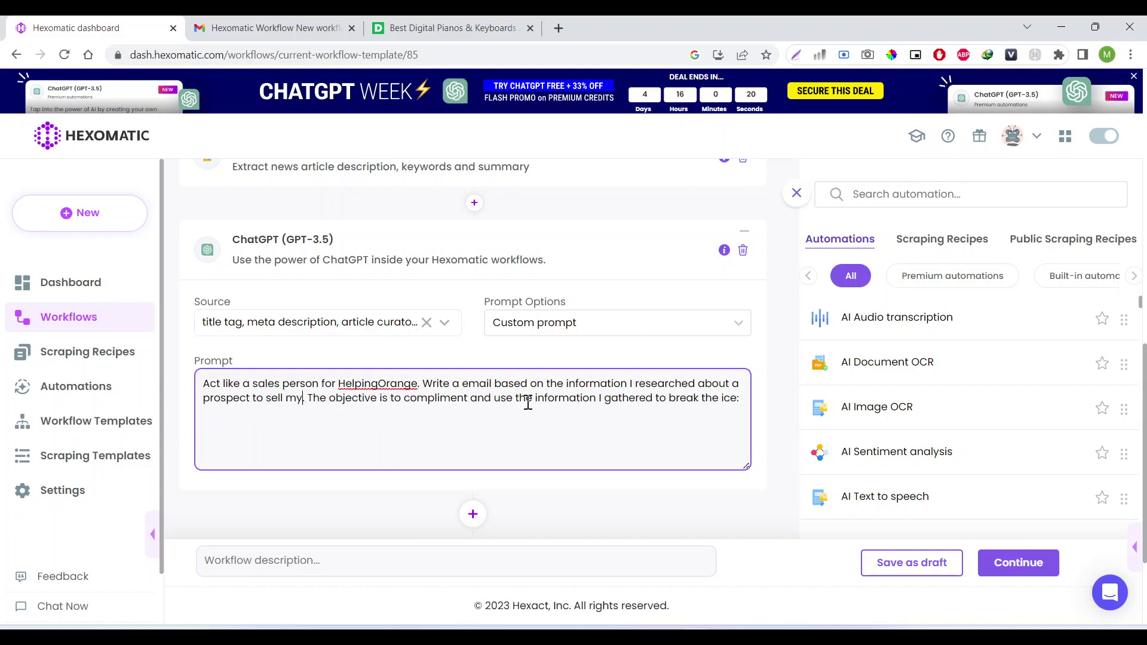
{"action": "type", "text": "uest posting s"}
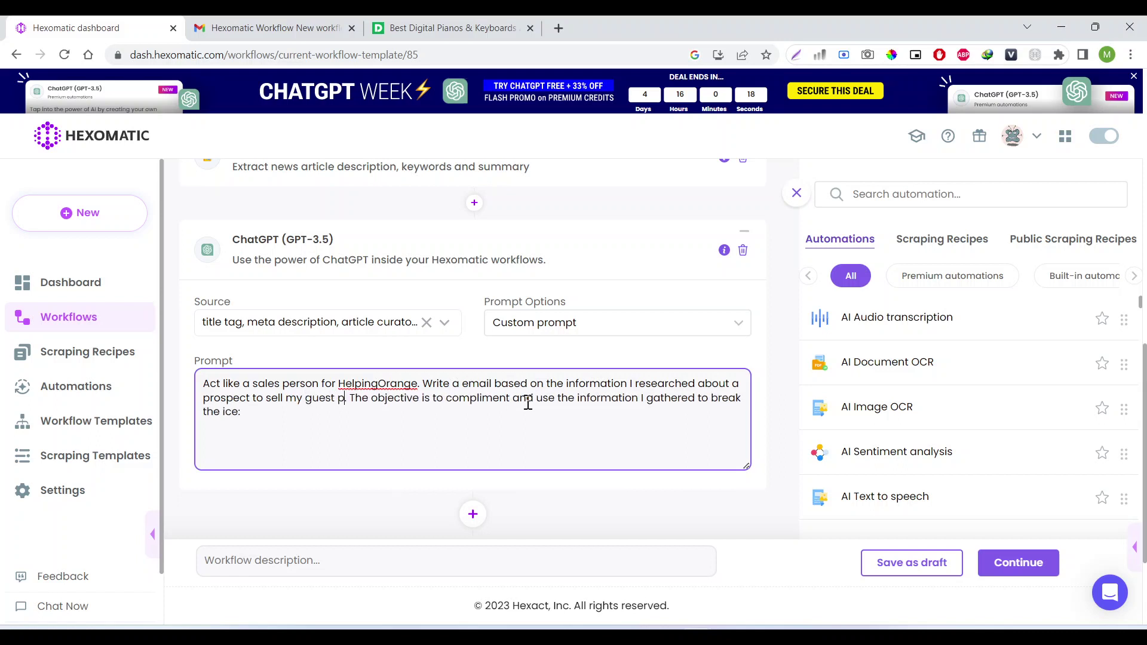
{"action": "type", "text": "ervice"}
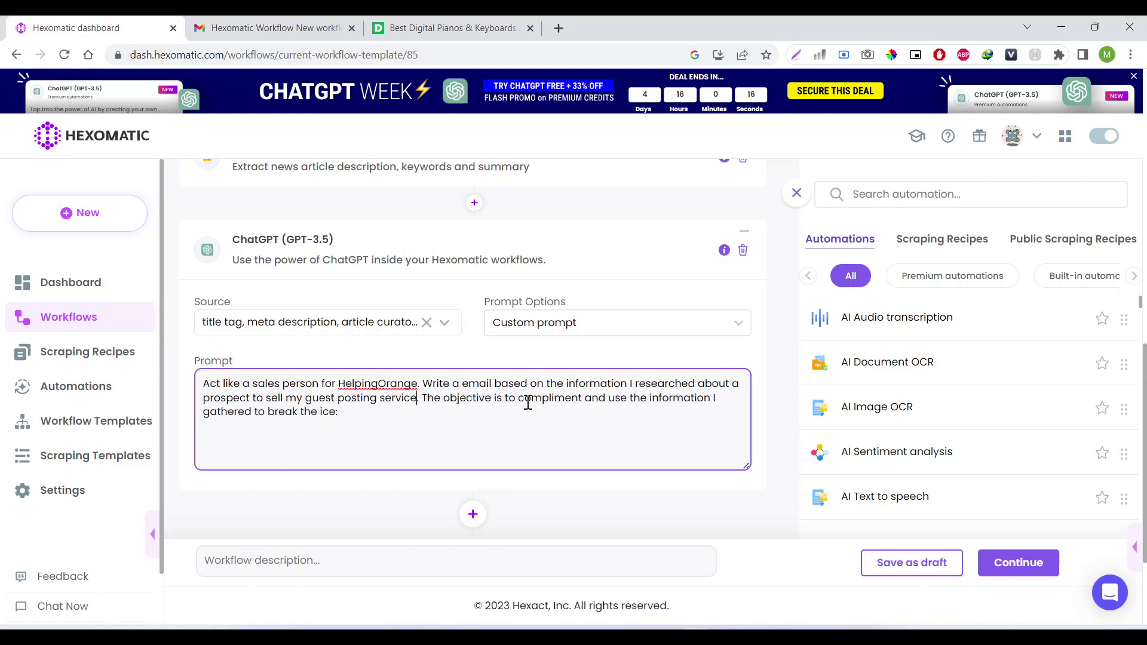
{"action": "type", "text": " but "}
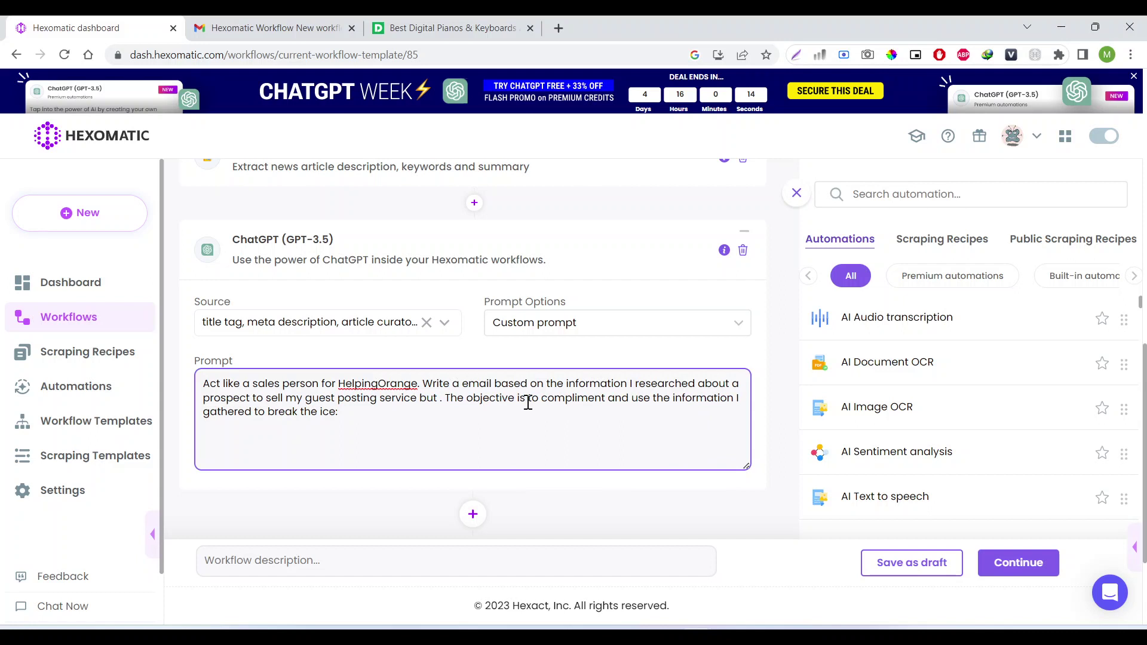
{"action": "type", "text": "in a "}
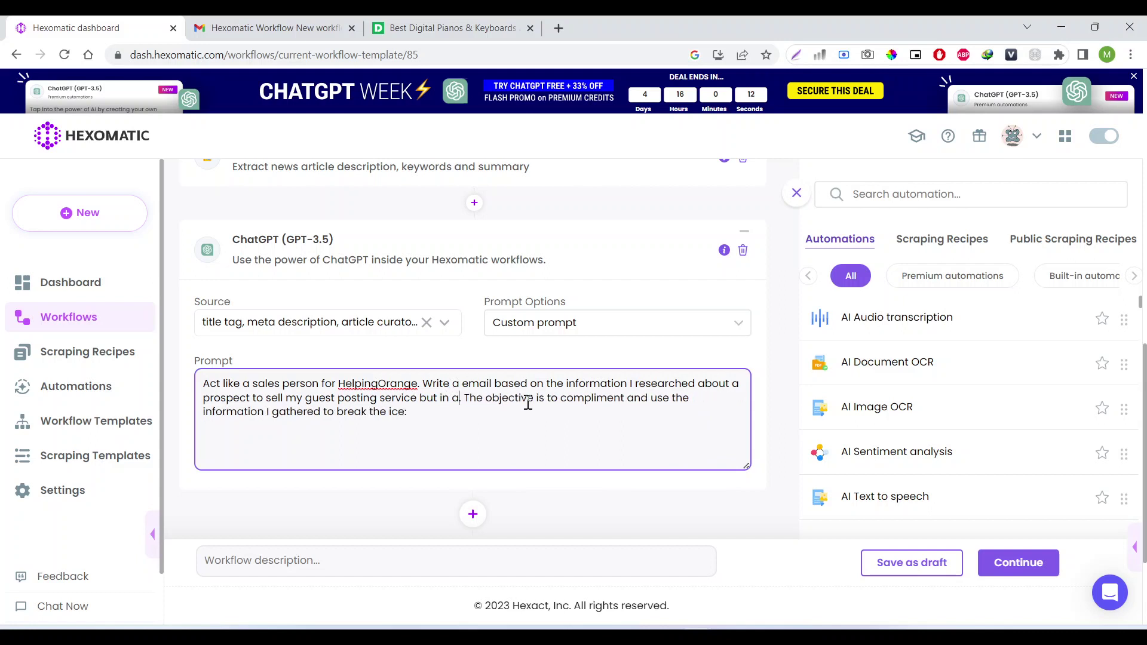
{"action": "type", "text": "person"}
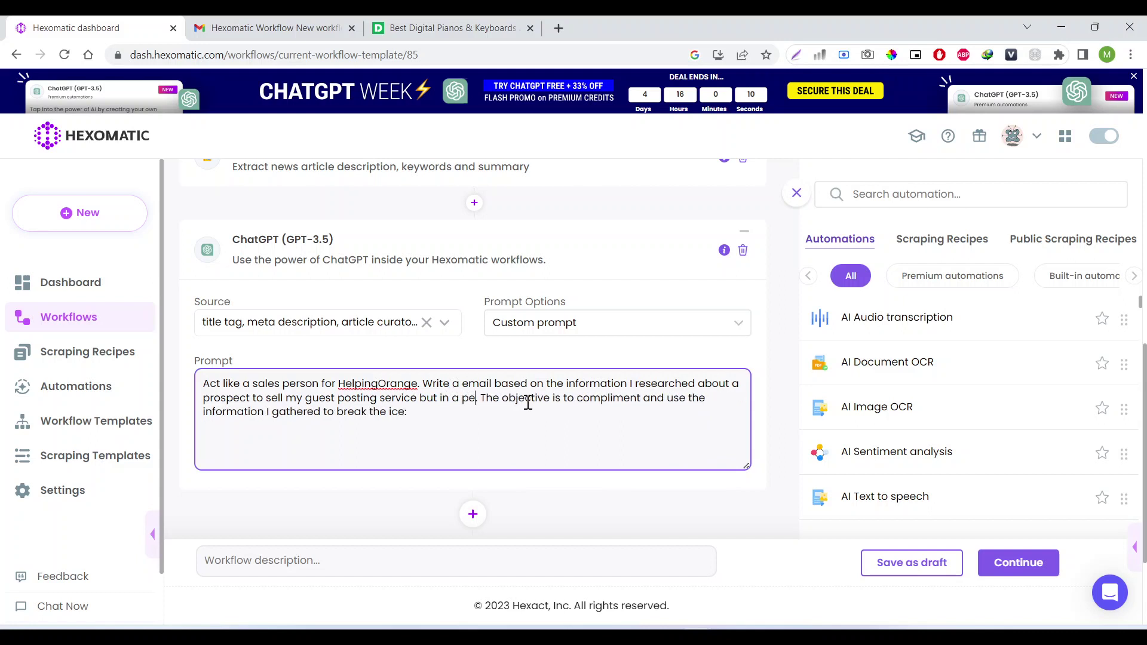
{"action": "type", "text": "alize"}
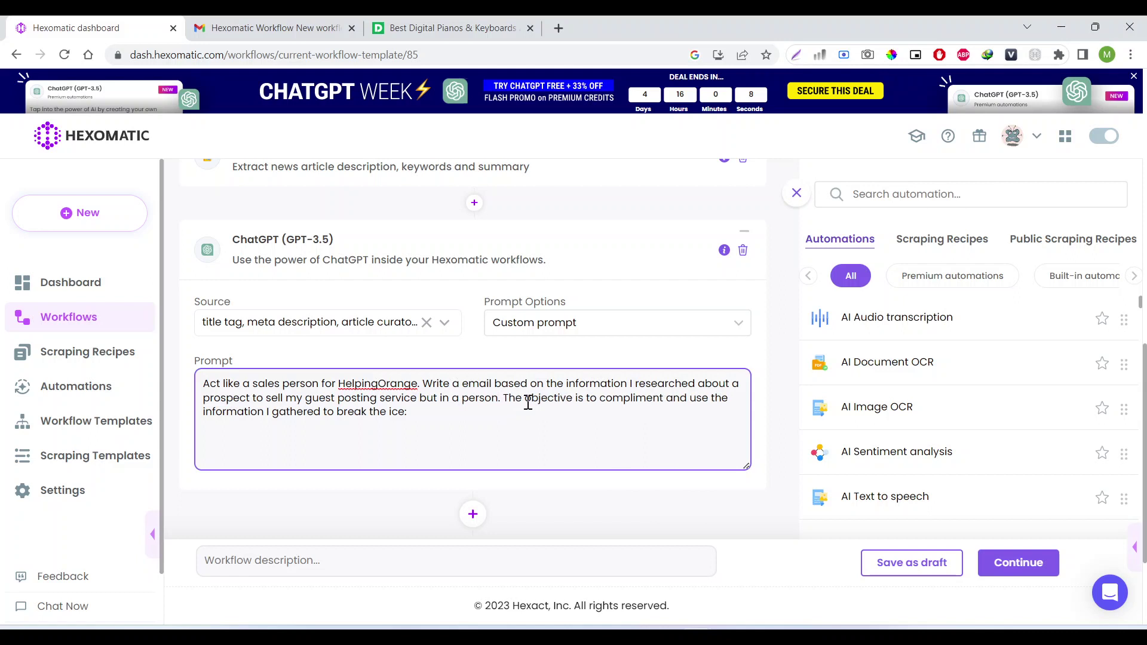
{"action": "type", "text": "d wa"}
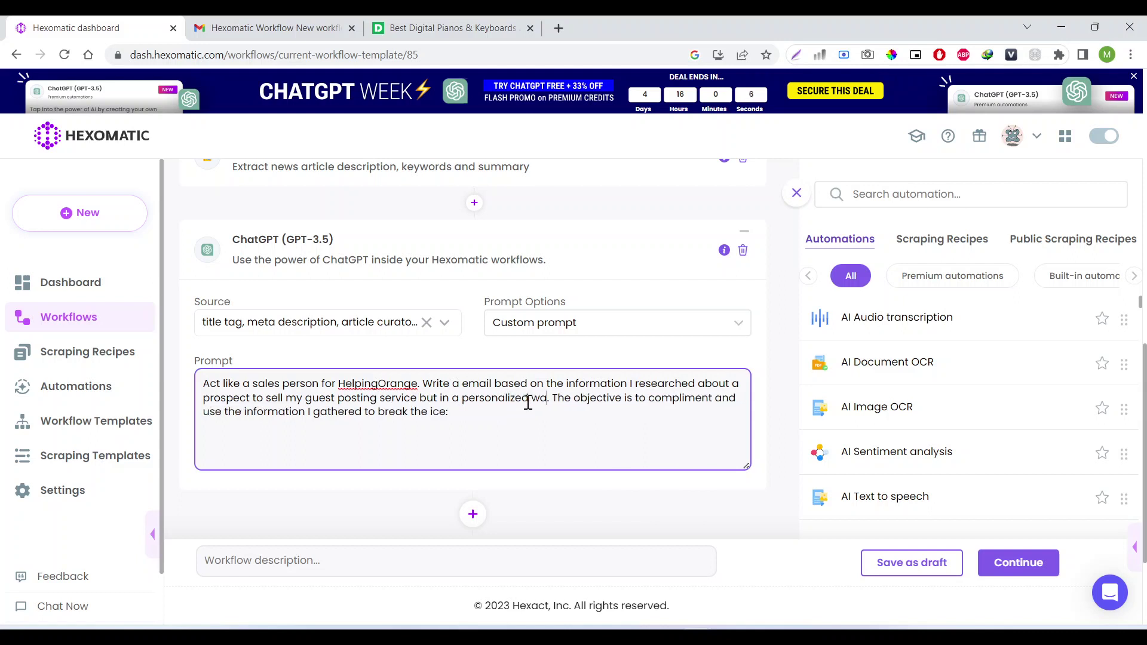
{"action": "type", "text": "y"}
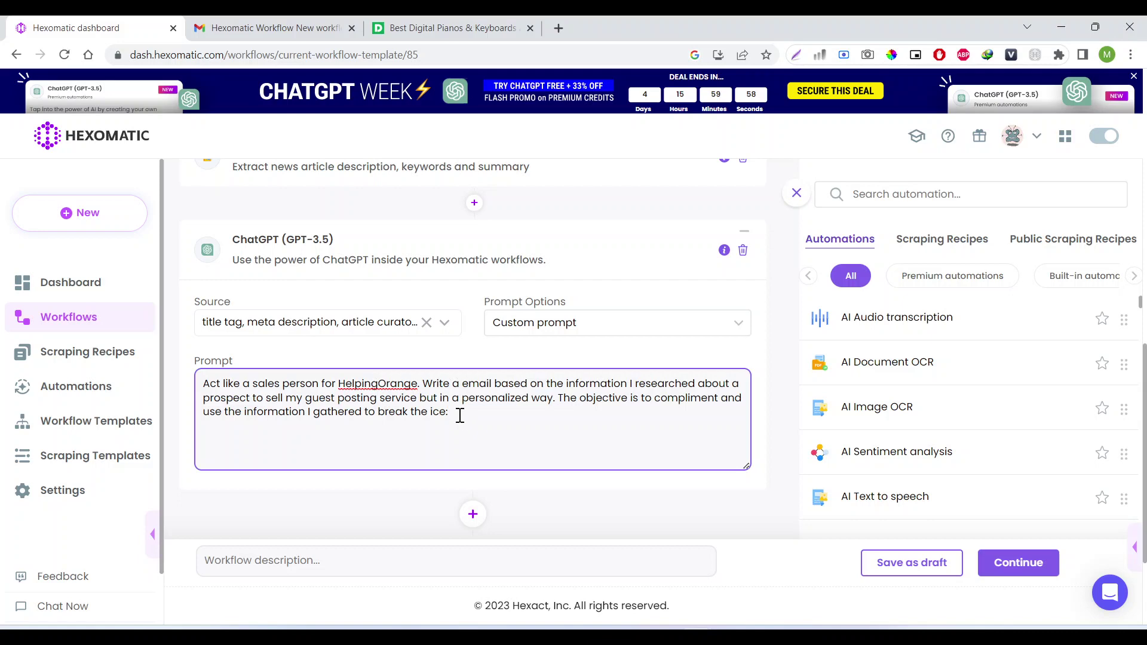
Step: Finish the customized Google Search ice breaker workflow and run it immediately
{"action": "scroll", "coordinate": [489, 442], "scroll_direction": "down", "scroll_amount": 3}
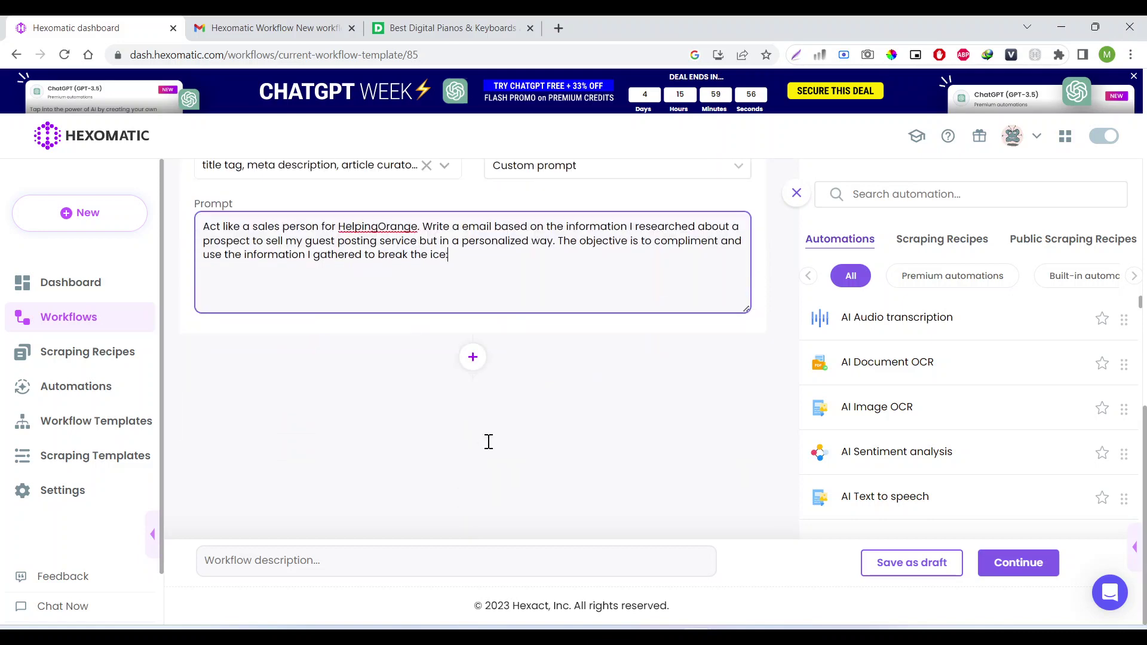
{"action": "left_click", "coordinate": [1017, 562]}
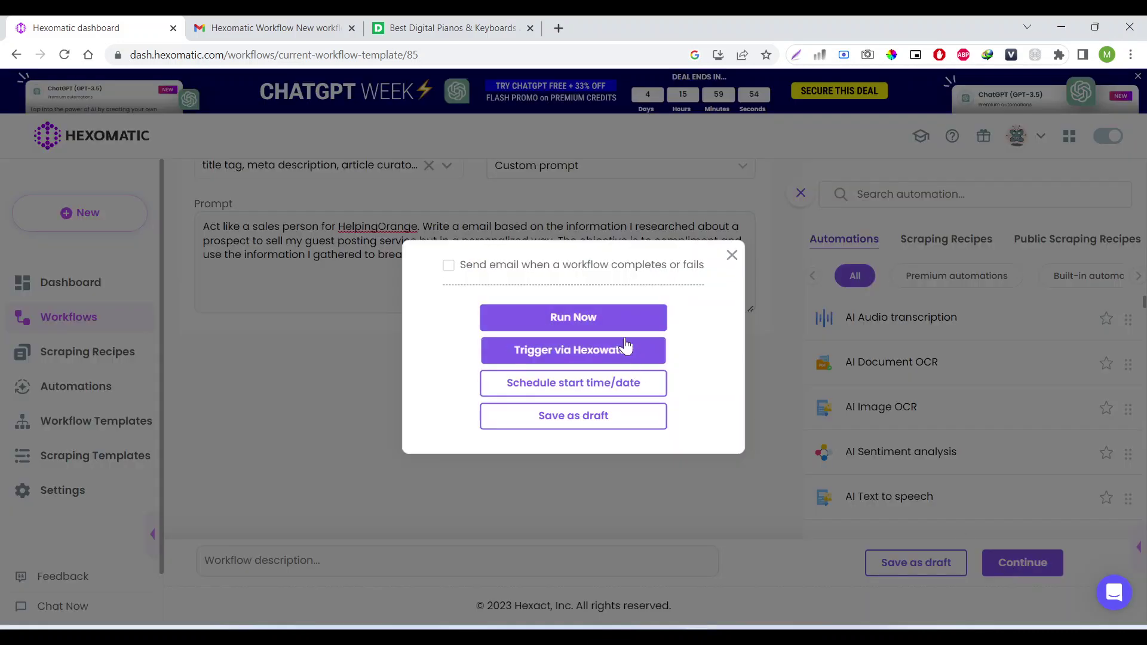
{"action": "left_click", "coordinate": [601, 323]}
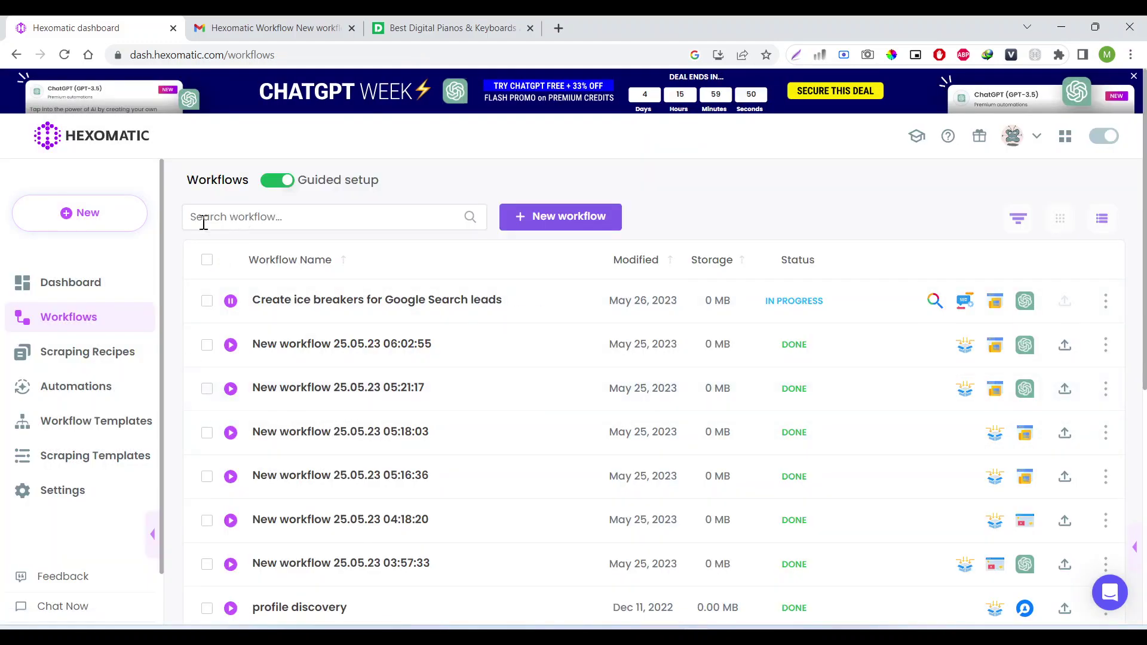
{"action": "left_click", "coordinate": [520, 230]}
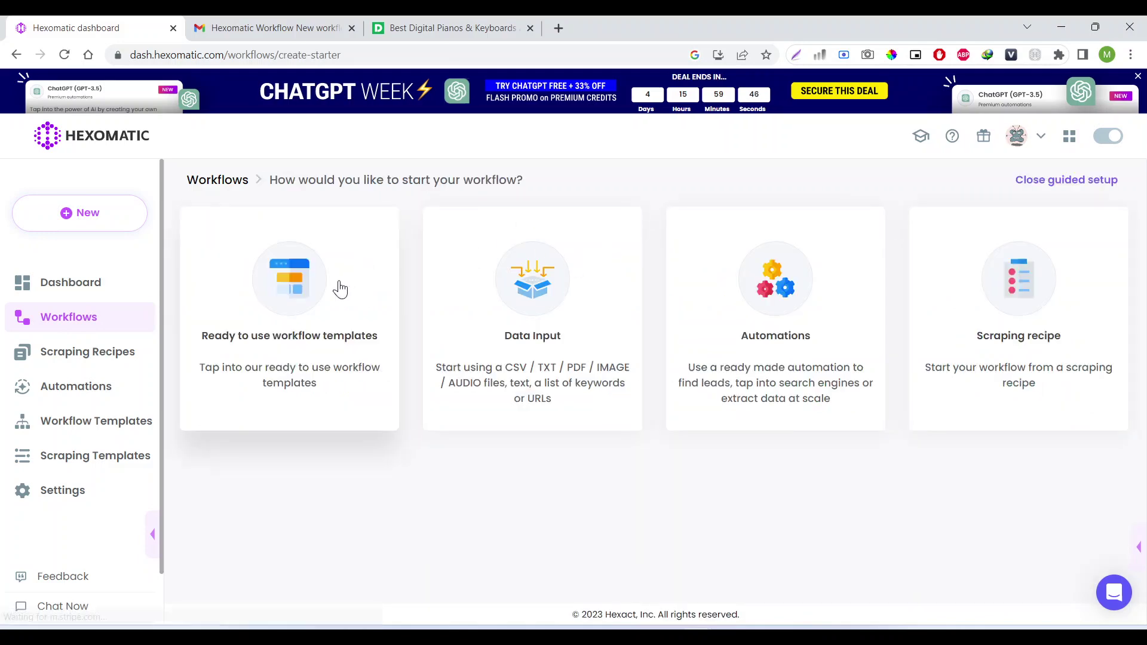
{"action": "left_click", "coordinate": [340, 285]}
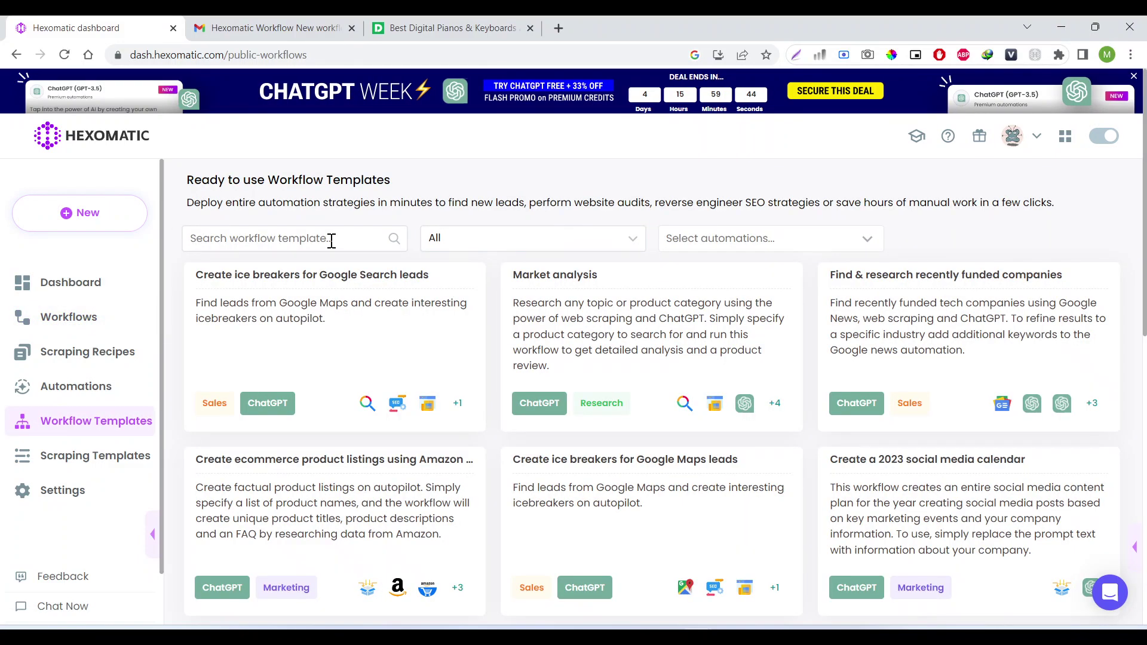
{"action": "left_click", "coordinate": [65, 317]}
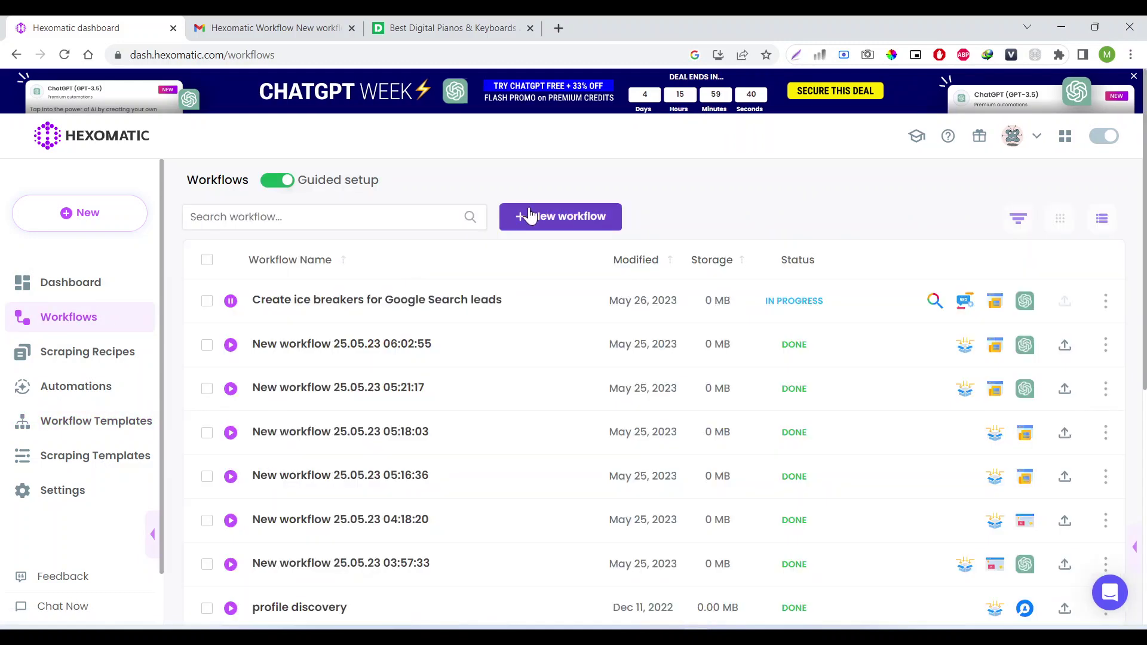
Step: Create a new workflow starting from Data Input, with a manually pasted list of inputs containing the personal website's domain
{"action": "left_click", "coordinate": [529, 215]}
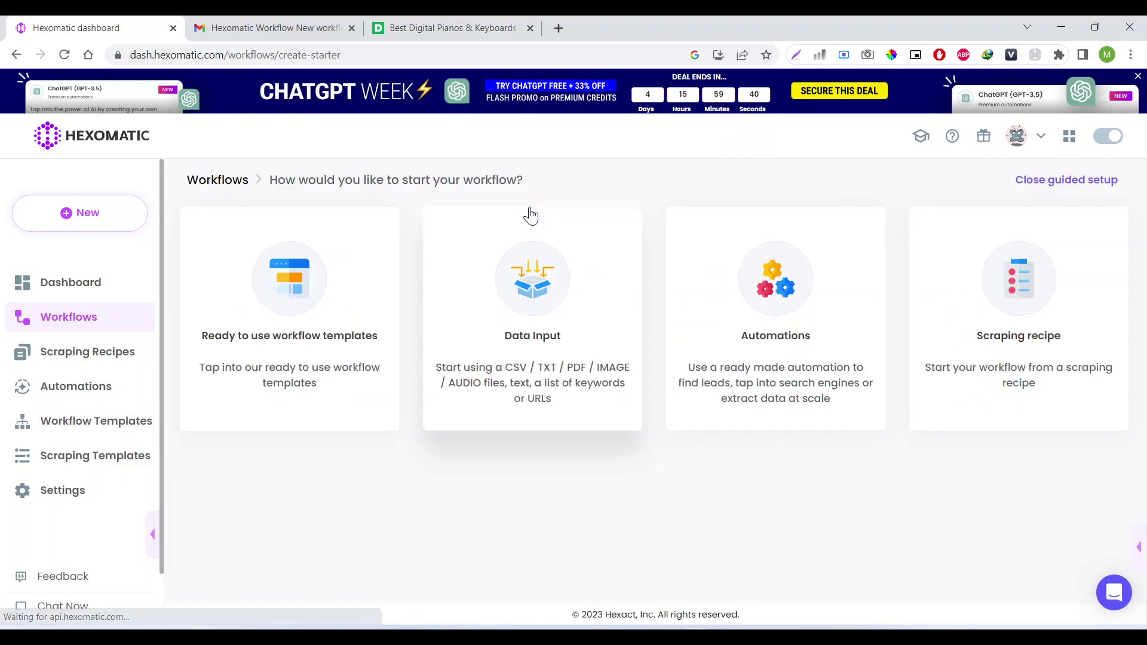
{"action": "left_click", "coordinate": [562, 338]}
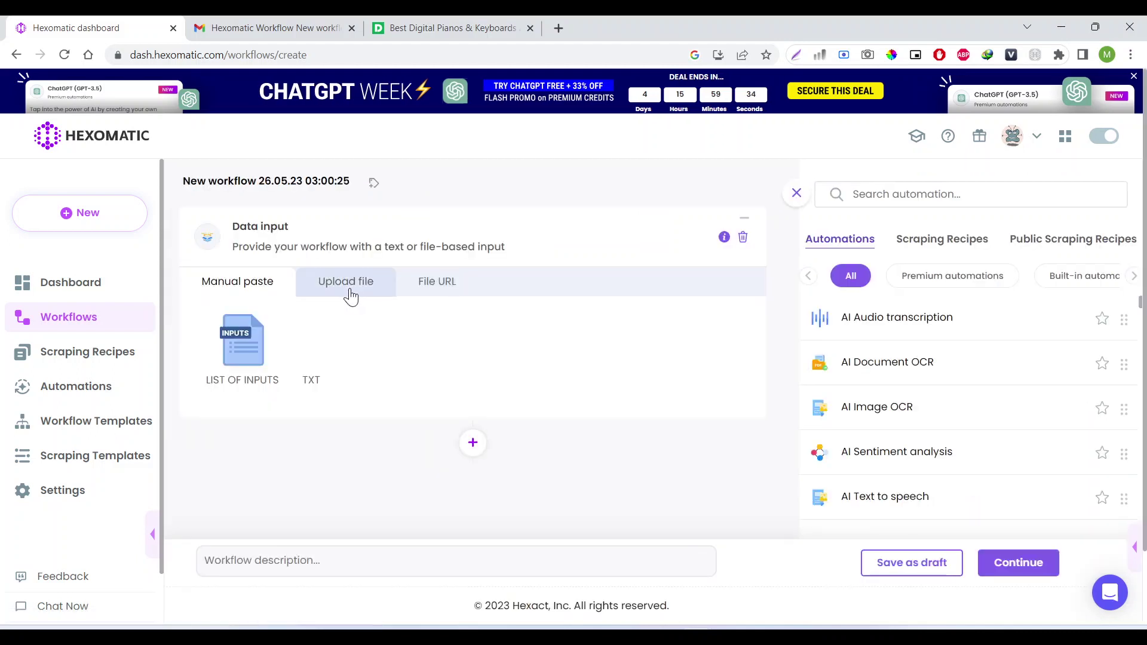
{"action": "left_click", "coordinate": [243, 374]}
{"action": "left_click", "coordinate": [307, 435]}
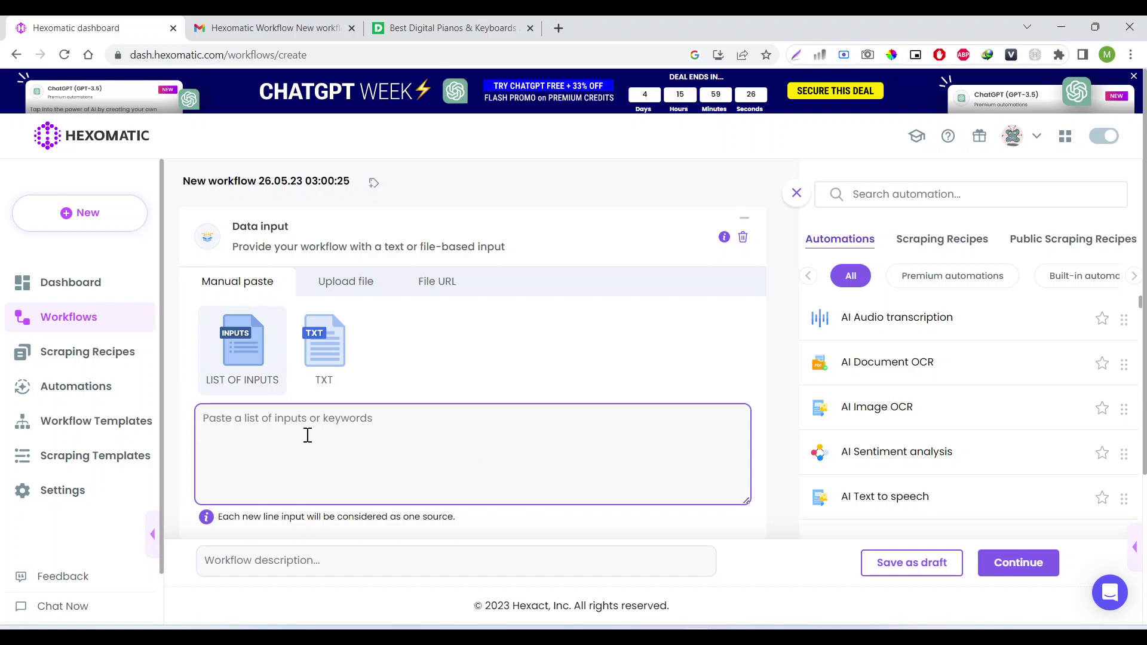
{"action": "type", "text": "Muddaser.com"}
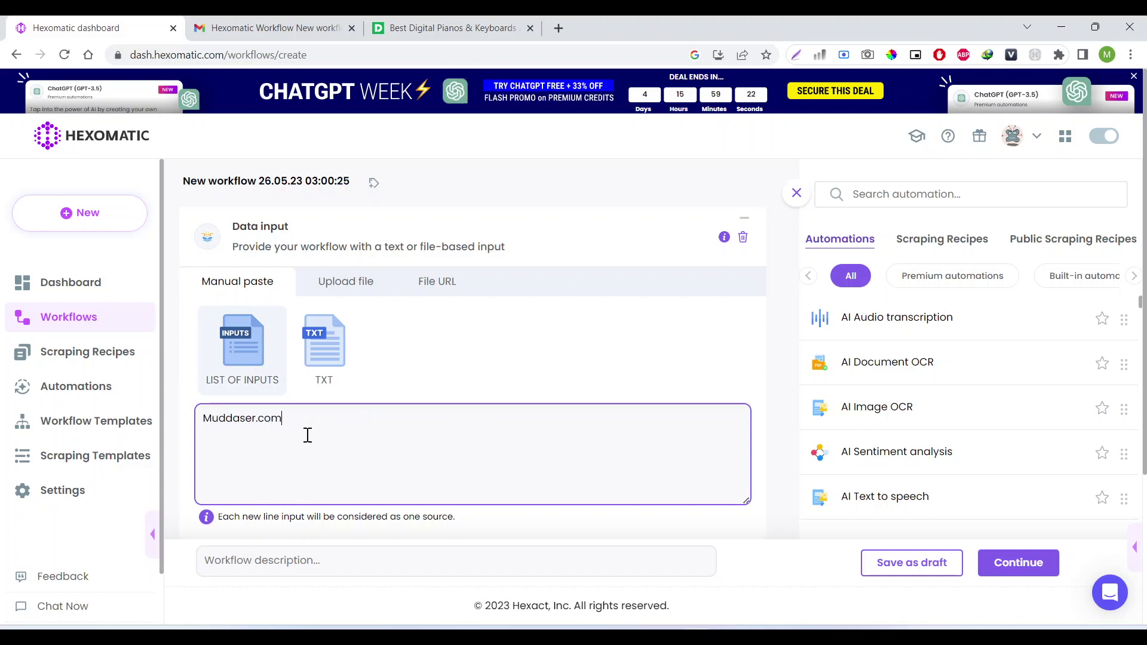
Step: Add the Article scraper automation after the Data input block
{"action": "scroll", "coordinate": [307, 435], "scroll_direction": "down", "scroll_amount": 3}
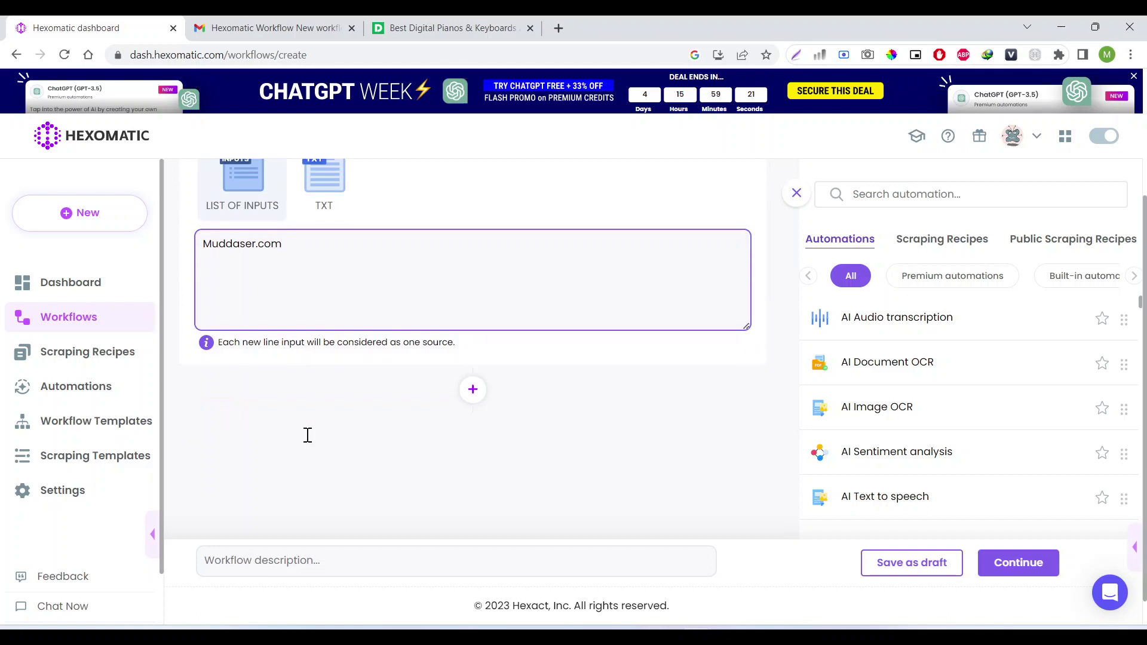
{"action": "left_click", "coordinate": [478, 396]}
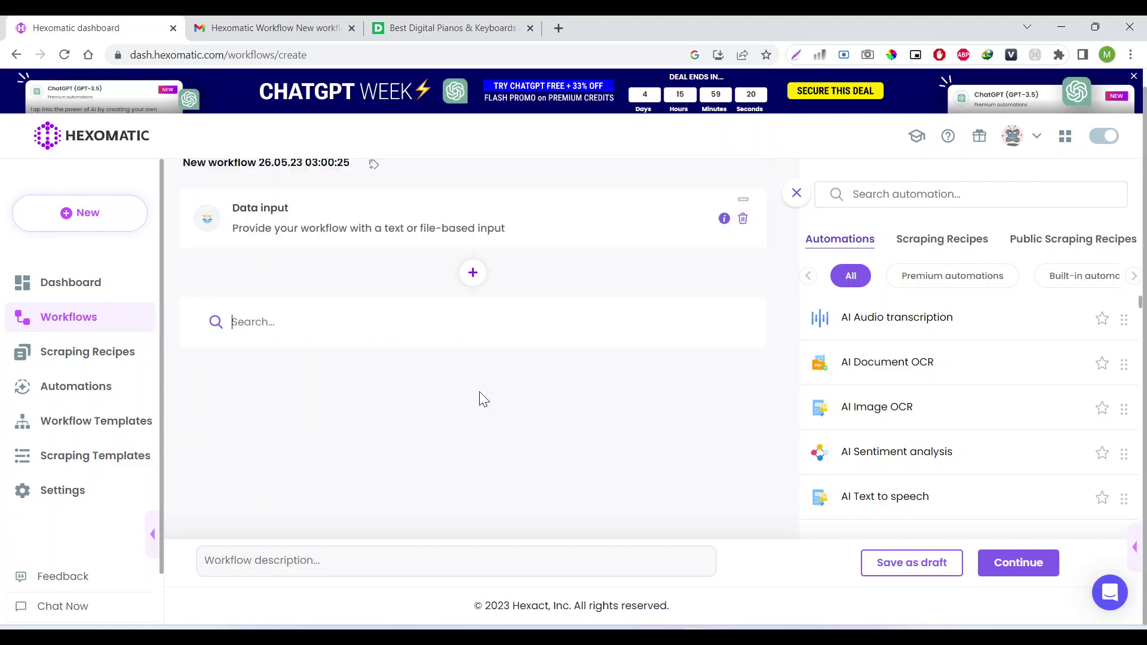
{"action": "left_click", "coordinate": [295, 326]}
{"action": "type", "text": "art"}
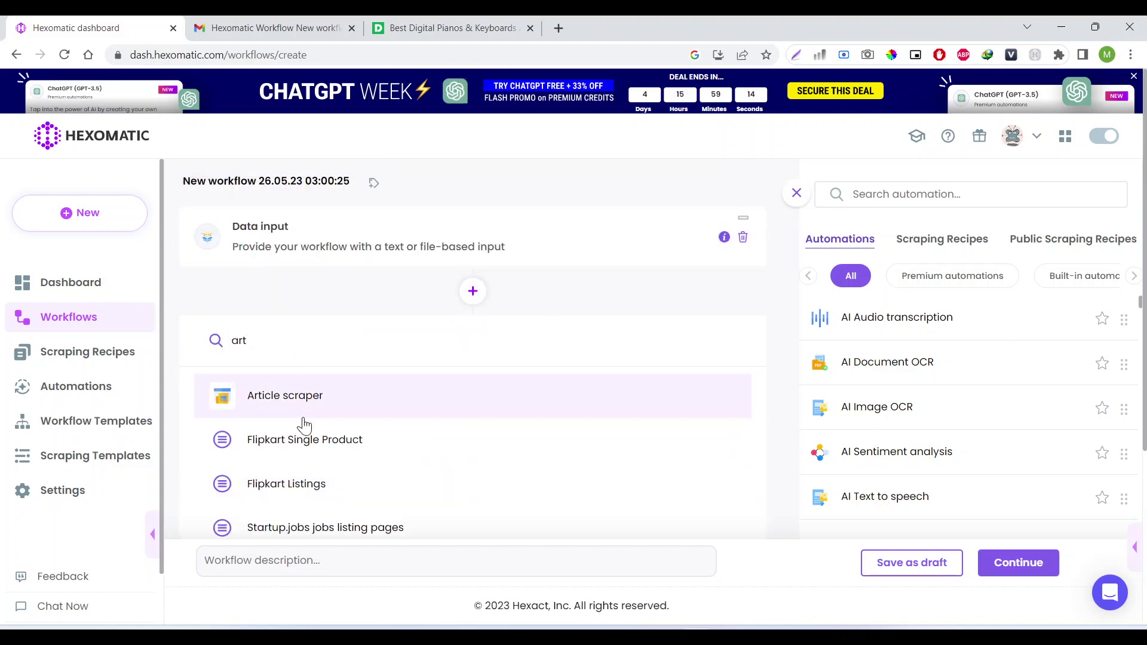
{"action": "left_click", "coordinate": [302, 408]}
{"action": "scroll", "coordinate": [429, 457], "scroll_direction": "down", "scroll_amount": 3}
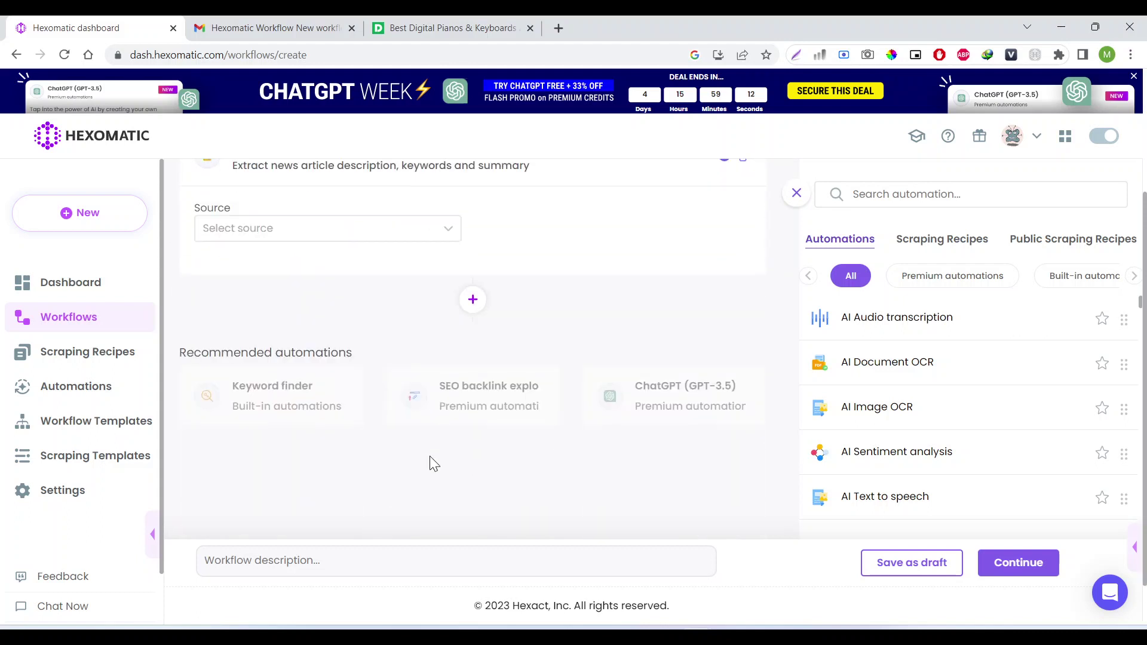
Step: Examine the full catalogue of available automations in a separate browser tab, and return to the workflow being built
{"action": "middle_click", "coordinate": [41, 390]}
{"action": "left_click", "coordinate": [197, 28]}
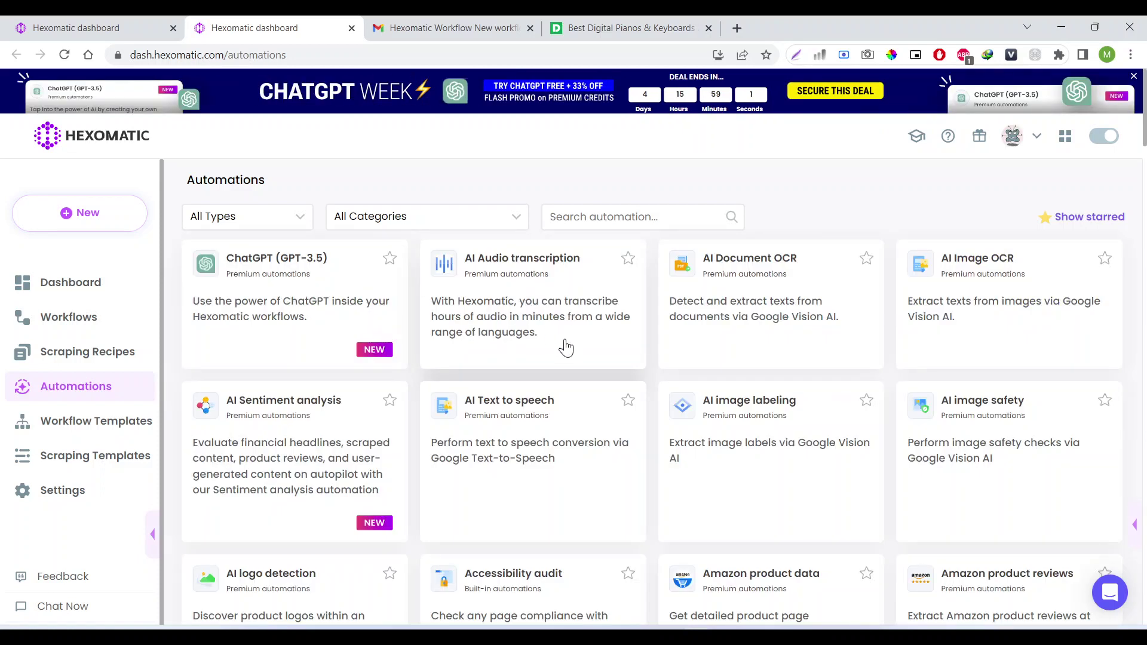
{"action": "scroll", "coordinate": [564, 345], "scroll_direction": "down", "scroll_amount": 3}
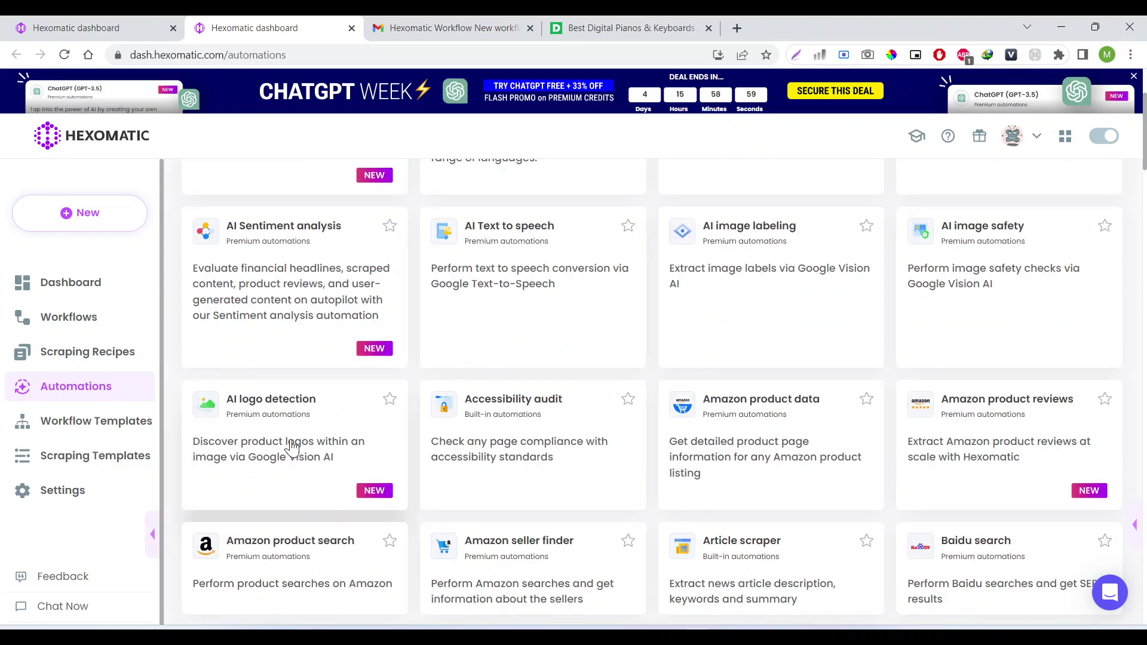
{"action": "scroll", "coordinate": [254, 385], "scroll_direction": "down", "scroll_amount": 3}
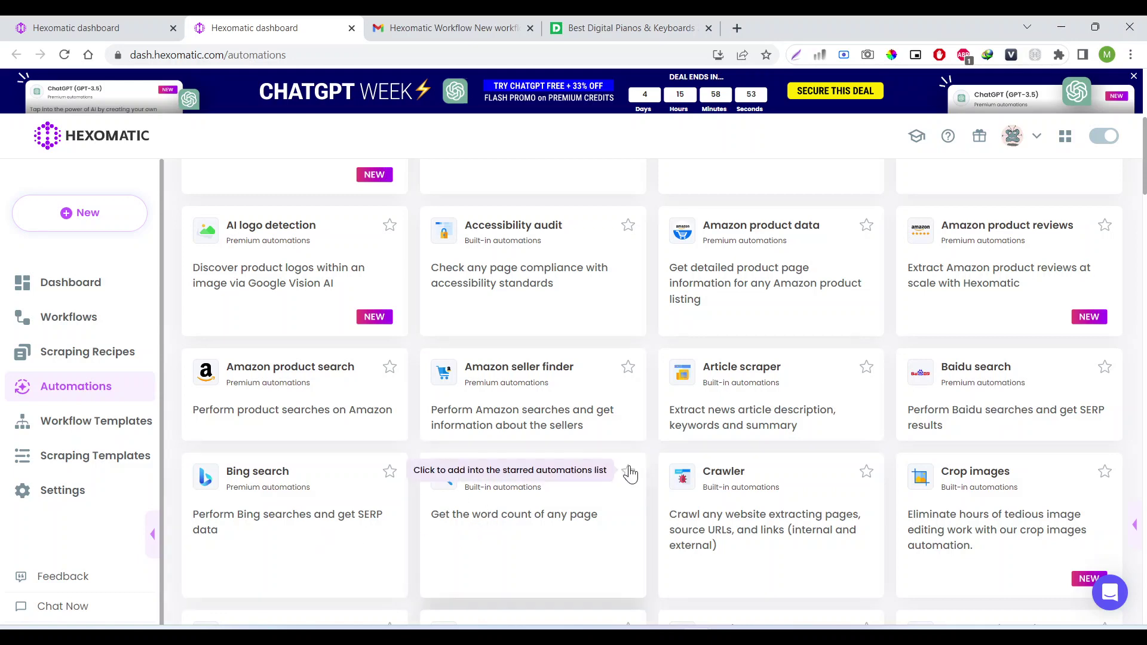
{"action": "scroll", "coordinate": [628, 472], "scroll_direction": "down", "scroll_amount": 3}
{"action": "scroll", "coordinate": [884, 377], "scroll_direction": "down", "scroll_amount": 3}
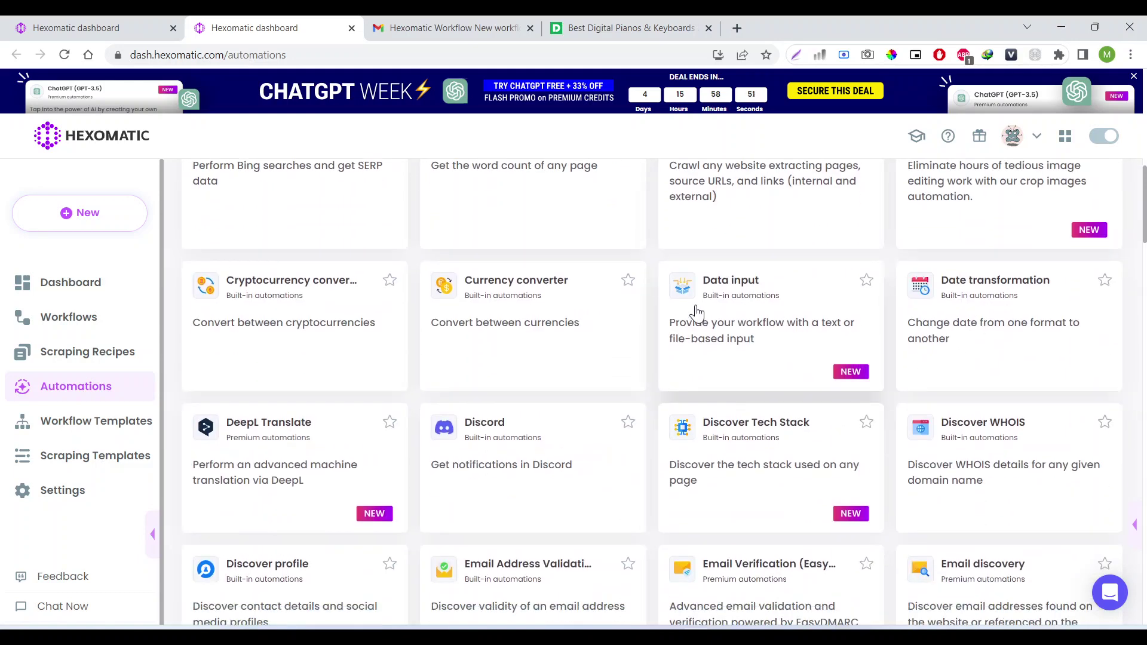
{"action": "scroll", "coordinate": [304, 422], "scroll_direction": "down", "scroll_amount": 3}
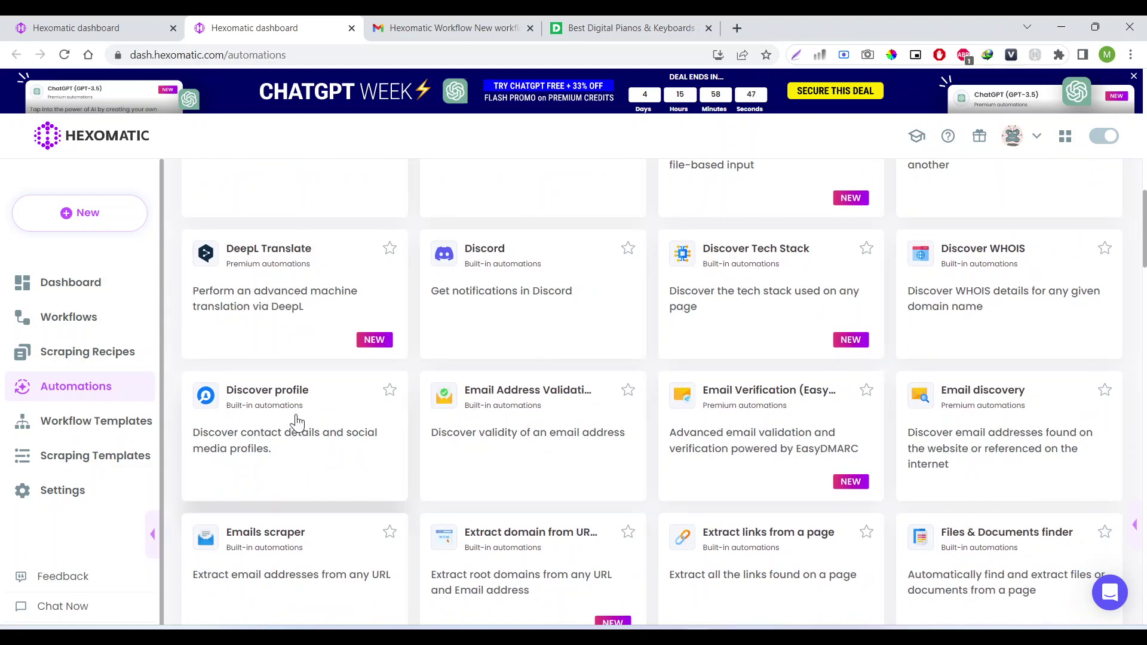
{"action": "scroll", "coordinate": [293, 433], "scroll_direction": "down", "scroll_amount": 3}
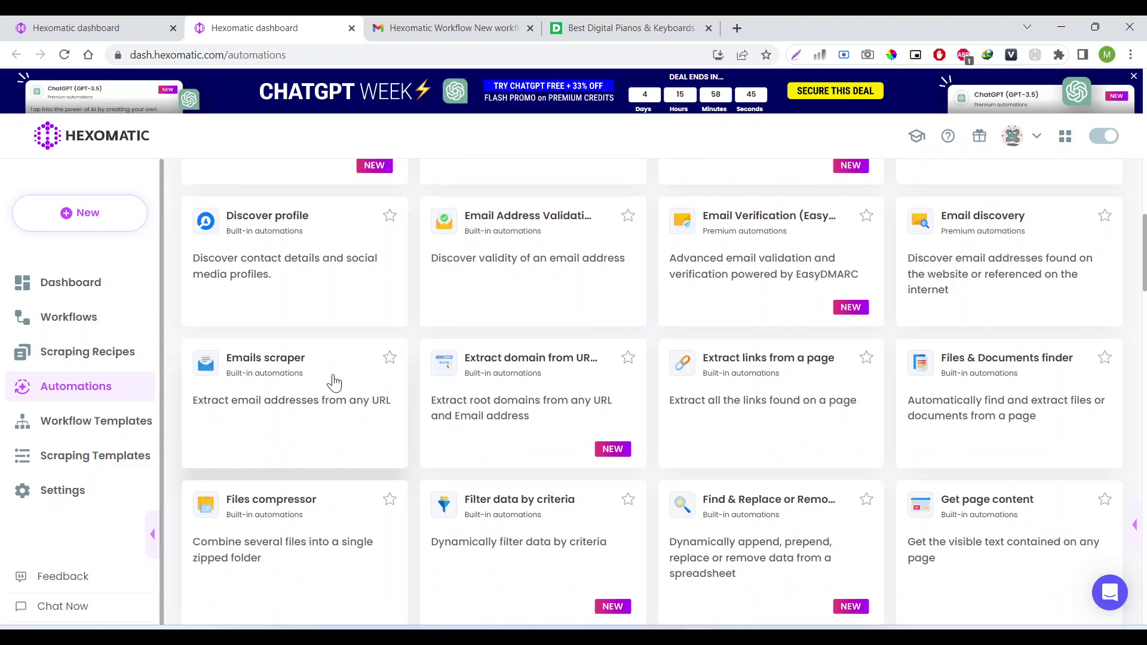
{"action": "scroll", "coordinate": [751, 349], "scroll_direction": "down", "scroll_amount": 3}
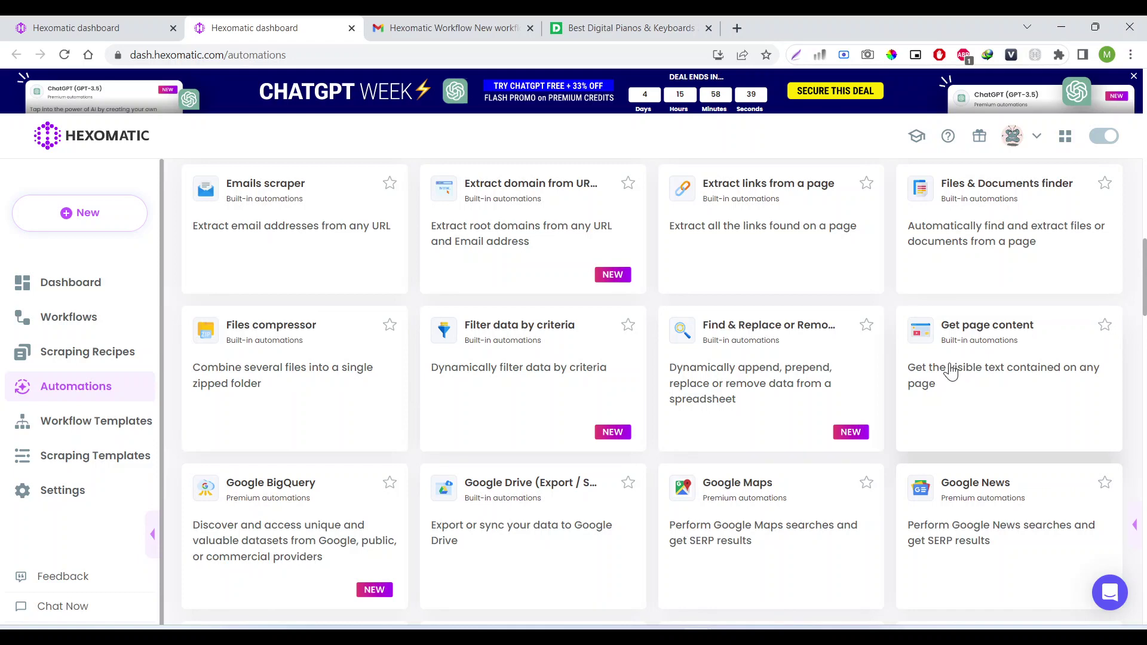
{"action": "scroll", "coordinate": [963, 374], "scroll_direction": "down", "scroll_amount": 3}
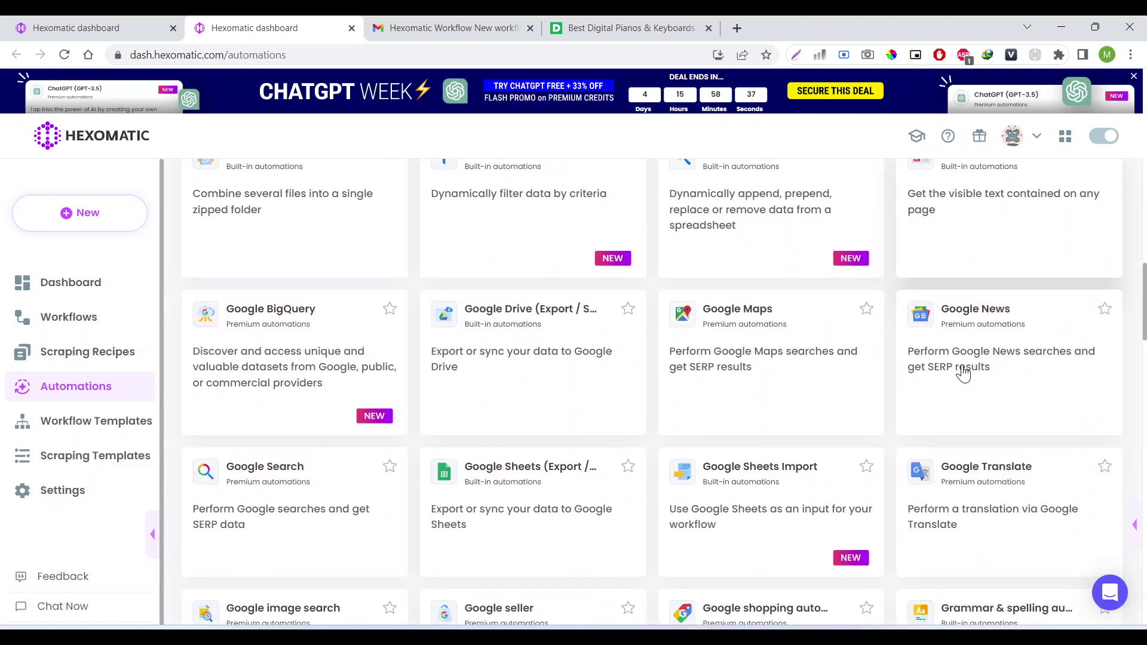
{"action": "scroll", "coordinate": [964, 374], "scroll_direction": "down", "scroll_amount": 3}
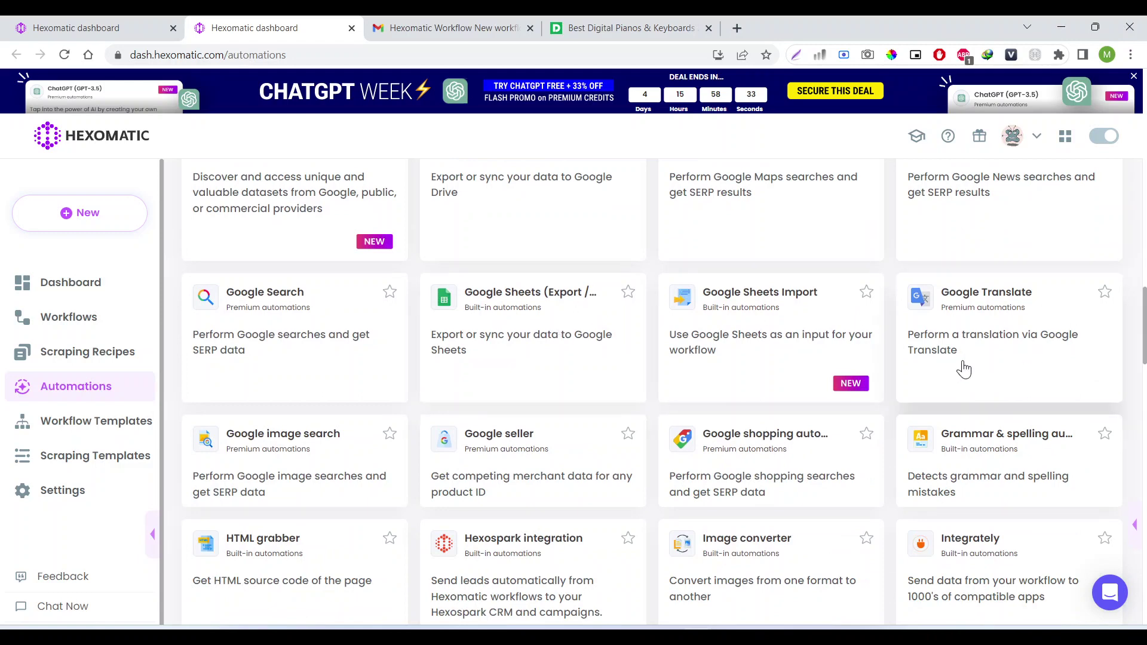
{"action": "scroll", "coordinate": [963, 367], "scroll_direction": "down", "scroll_amount": 3}
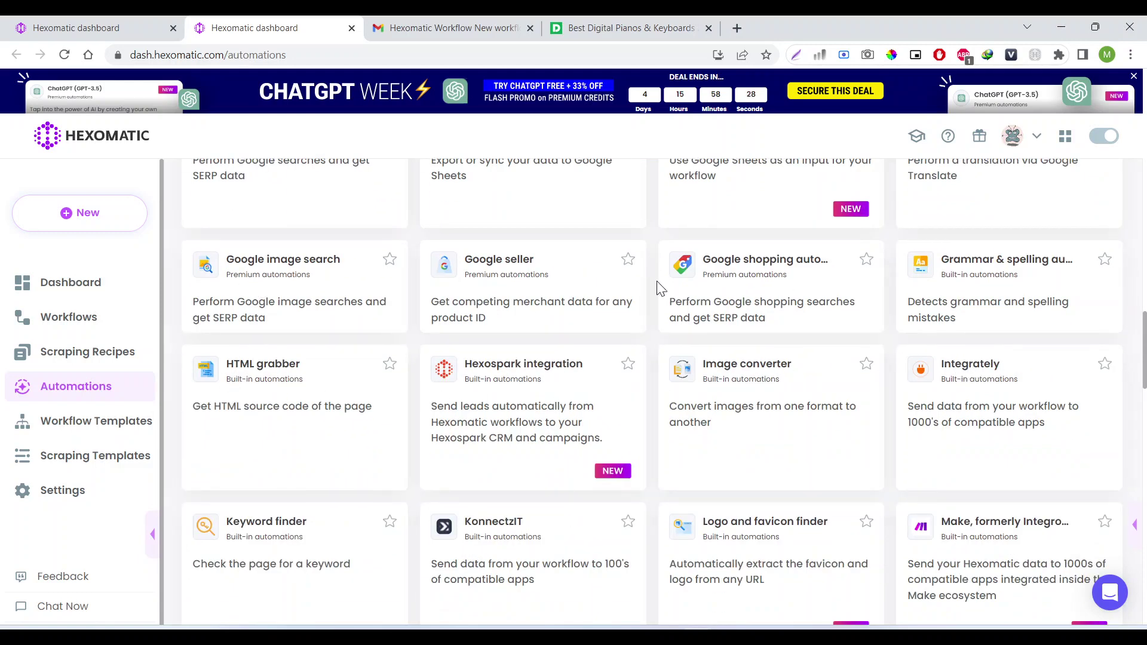
{"action": "scroll", "coordinate": [657, 321], "scroll_direction": "down", "scroll_amount": 6}
{"action": "scroll", "coordinate": [660, 328], "scroll_direction": "down", "scroll_amount": 3}
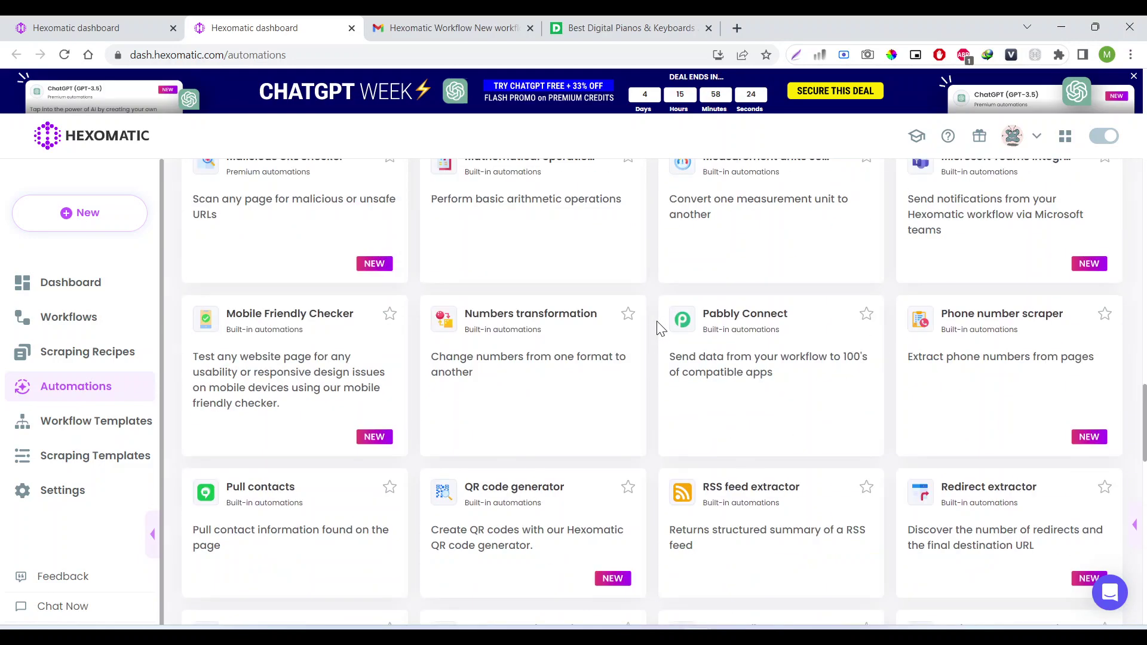
{"action": "scroll", "coordinate": [660, 328], "scroll_direction": "up", "scroll_amount": 10}
{"action": "left_click", "coordinate": [153, 27]}
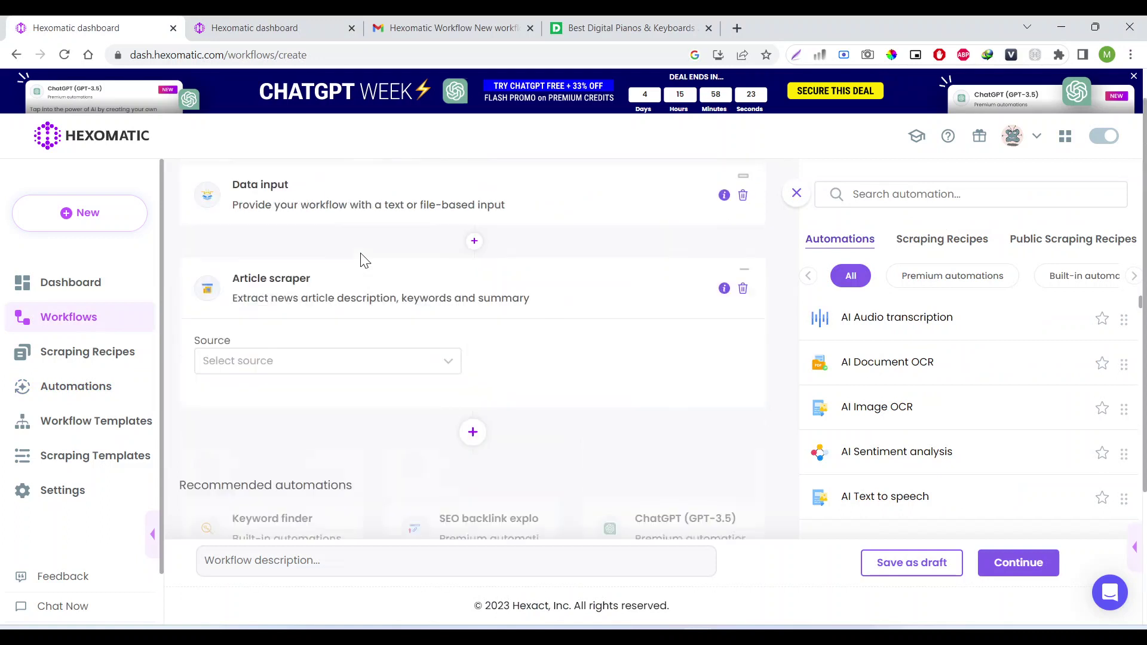
Step: Review the Data input block's list and set the Article scraper's source to the data input
{"action": "scroll", "coordinate": [364, 261], "scroll_direction": "up", "scroll_amount": 1}
{"action": "left_click", "coordinate": [242, 245]}
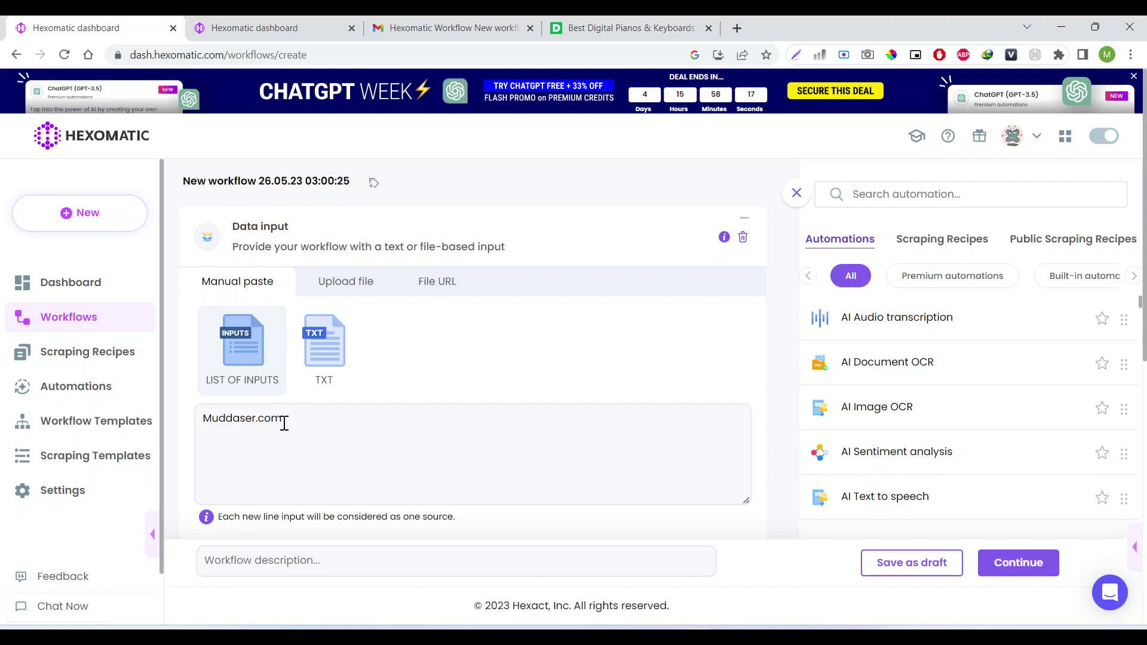
{"action": "scroll", "coordinate": [284, 423], "scroll_direction": "down", "scroll_amount": 3}
{"action": "scroll", "coordinate": [282, 421], "scroll_direction": "down", "scroll_amount": 3}
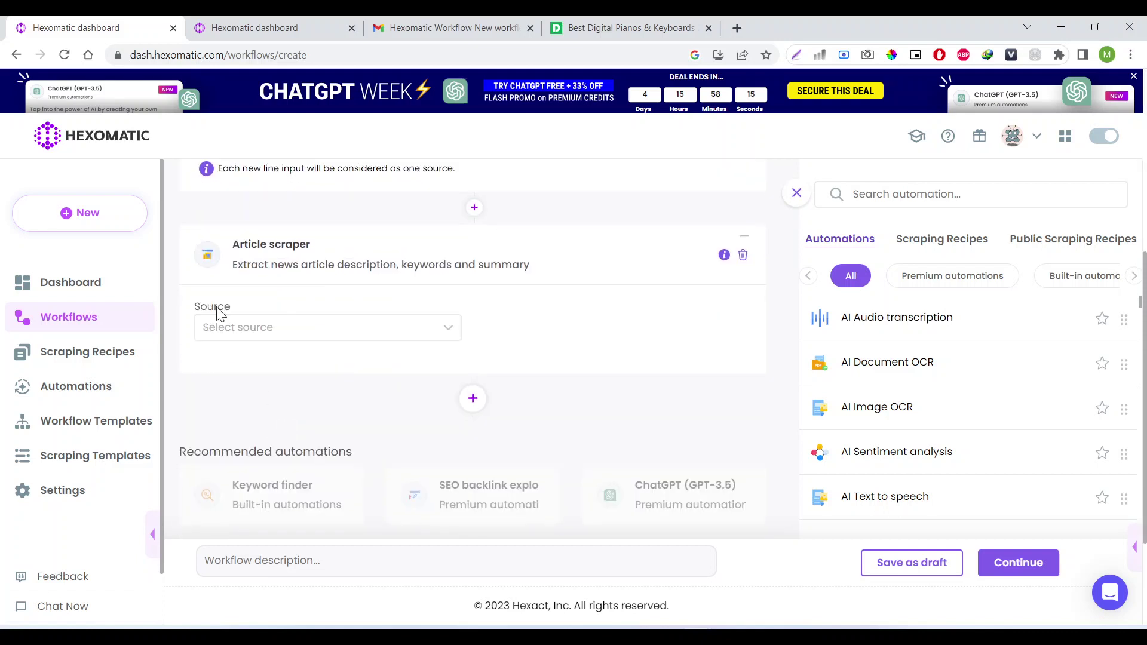
{"action": "left_click", "coordinate": [236, 334]}
{"action": "left_click", "coordinate": [241, 367]}
{"action": "scroll", "coordinate": [251, 371], "scroll_direction": "up", "scroll_amount": 3}
{"action": "scroll", "coordinate": [339, 421], "scroll_direction": "down", "scroll_amount": 3}
Step: Add the ChatGPT (GPT-3.5) automation after the Article scraper
{"action": "left_click", "coordinate": [470, 400]}
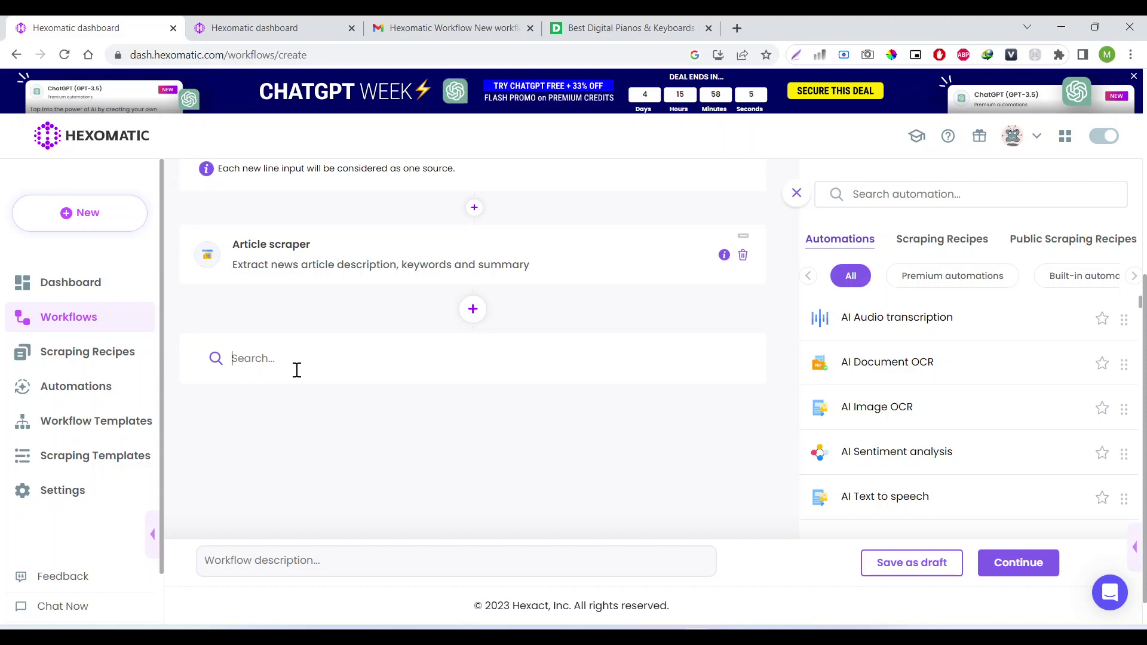
{"action": "type", "text": "chat"}
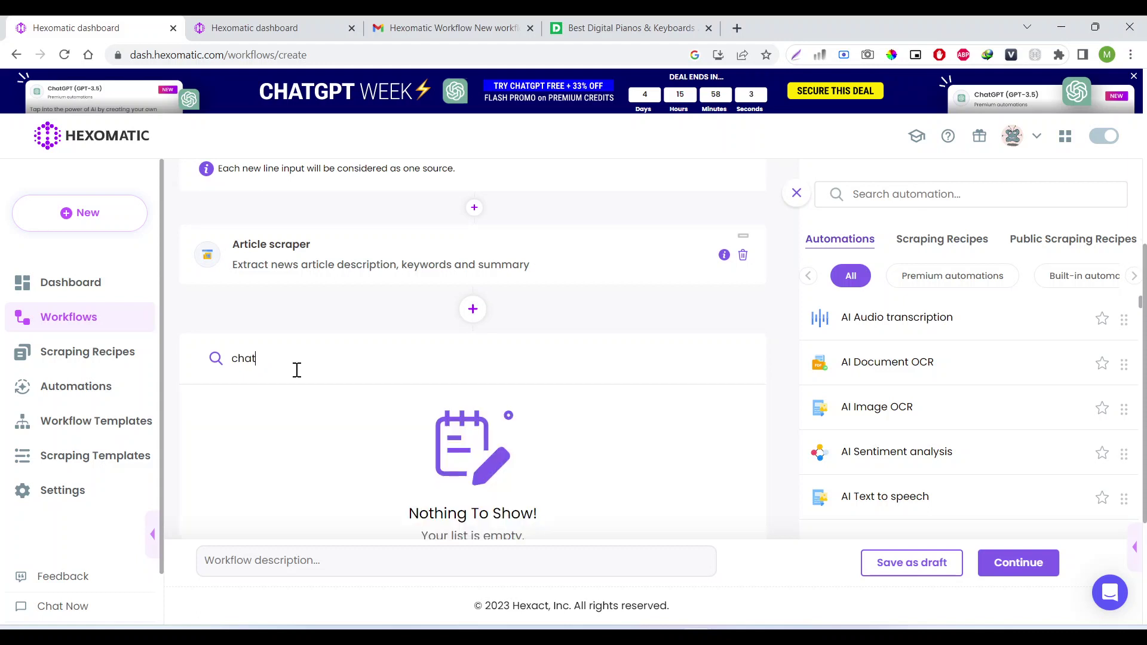
{"action": "left_click", "coordinate": [299, 411]}
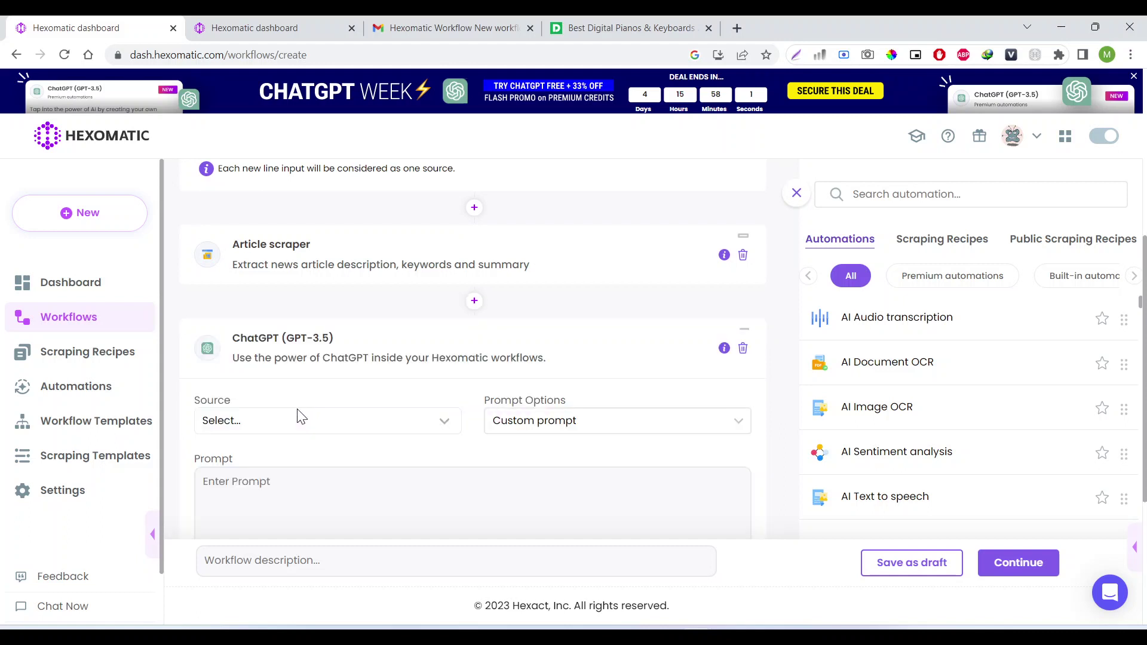
Step: Set the ChatGPT automation's source to "article curator text", keeping the custom prompt option
{"action": "scroll", "coordinate": [299, 388], "scroll_direction": "down", "scroll_amount": 3}
{"action": "left_click", "coordinate": [299, 250]}
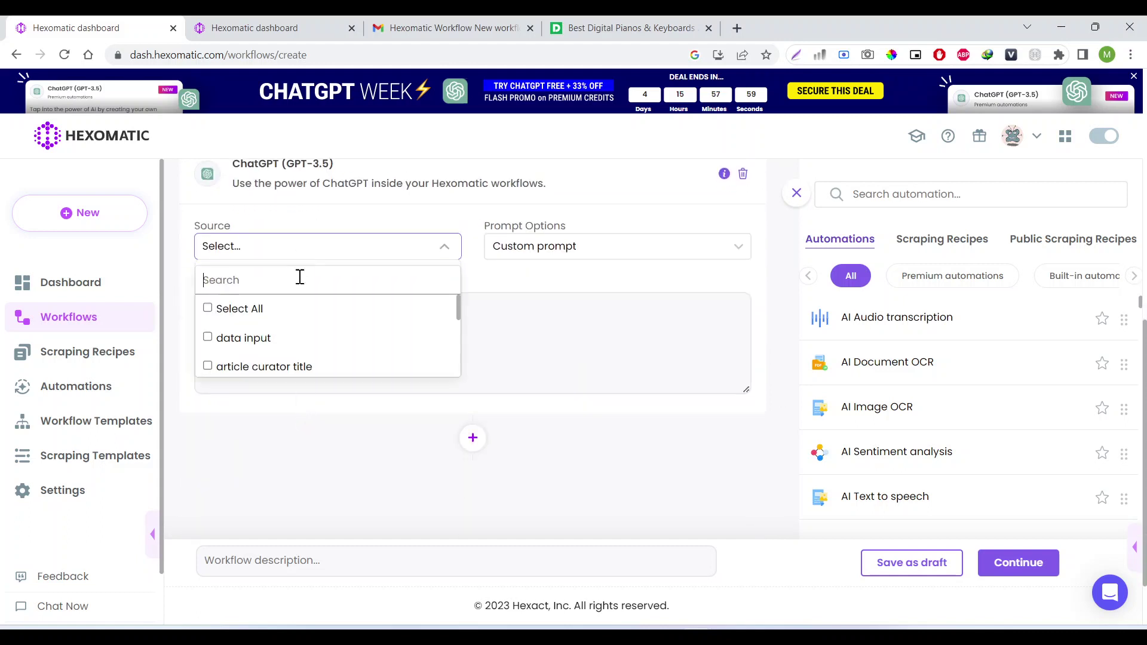
{"action": "scroll", "coordinate": [291, 334], "scroll_direction": "down", "scroll_amount": 5}
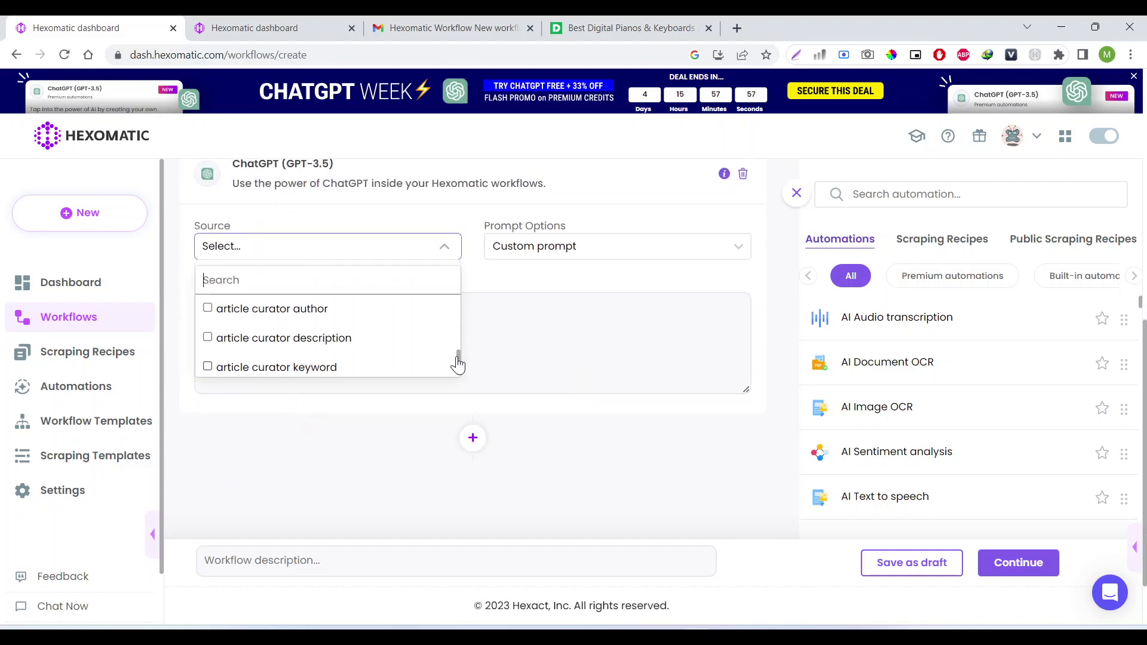
{"action": "left_click_drag", "start_coordinate": [457, 347], "coordinate": [453, 313]}
{"action": "left_click", "coordinate": [208, 360]}
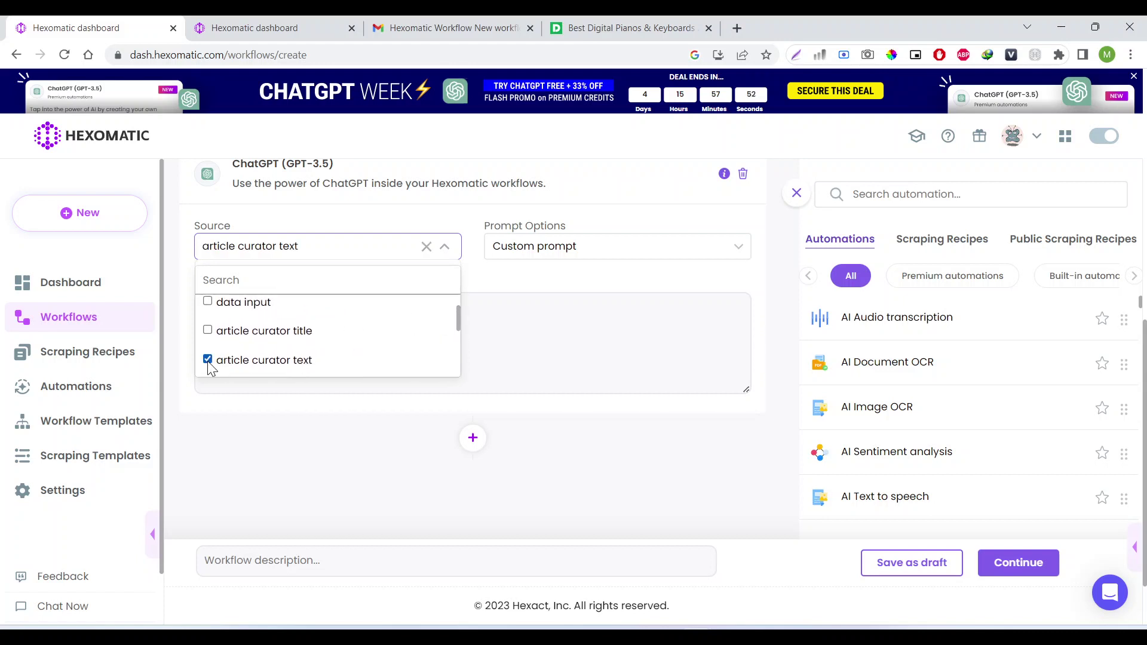
{"action": "left_click", "coordinate": [172, 361]}
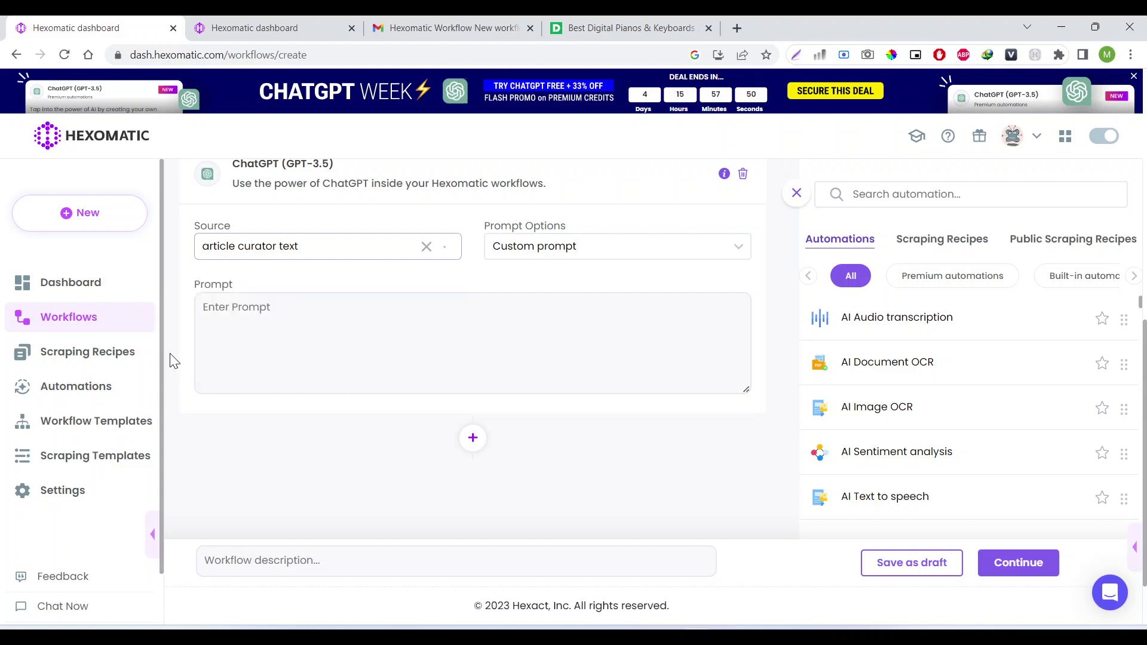
Step: Enter the ChatGPT automation's prompt as "rewrite the article in your own words:"
{"action": "left_click", "coordinate": [358, 339]}
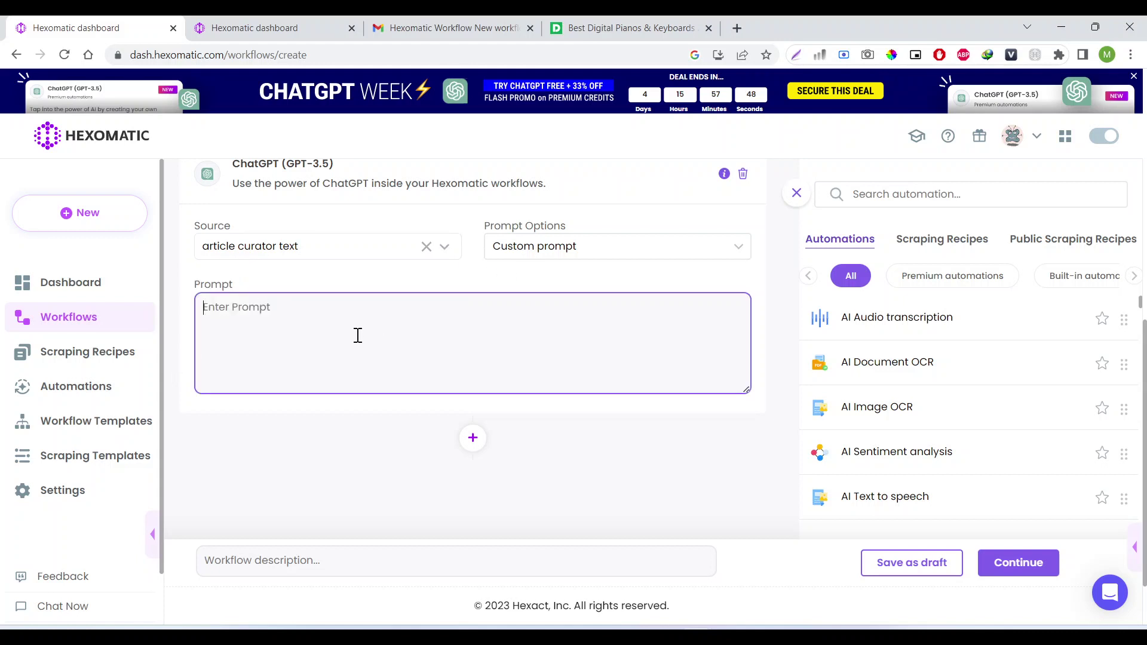
{"action": "type", "text": "w"}
{"action": "key", "text": "BackSpace"}
{"action": "type", "text": "rewrite the article in yo"}
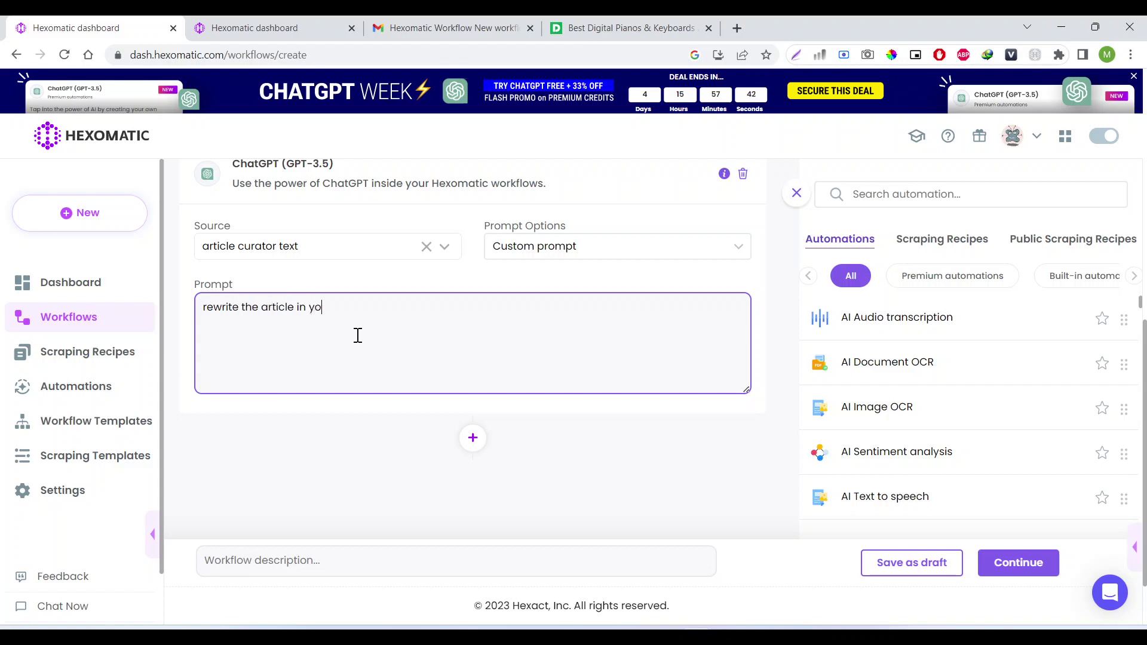
{"action": "type", "text": "ur own words:"}
Step: Add the WordPress post automation after ChatGPT and review the chain of automations back to the Data input block
{"action": "left_click", "coordinate": [471, 439]}
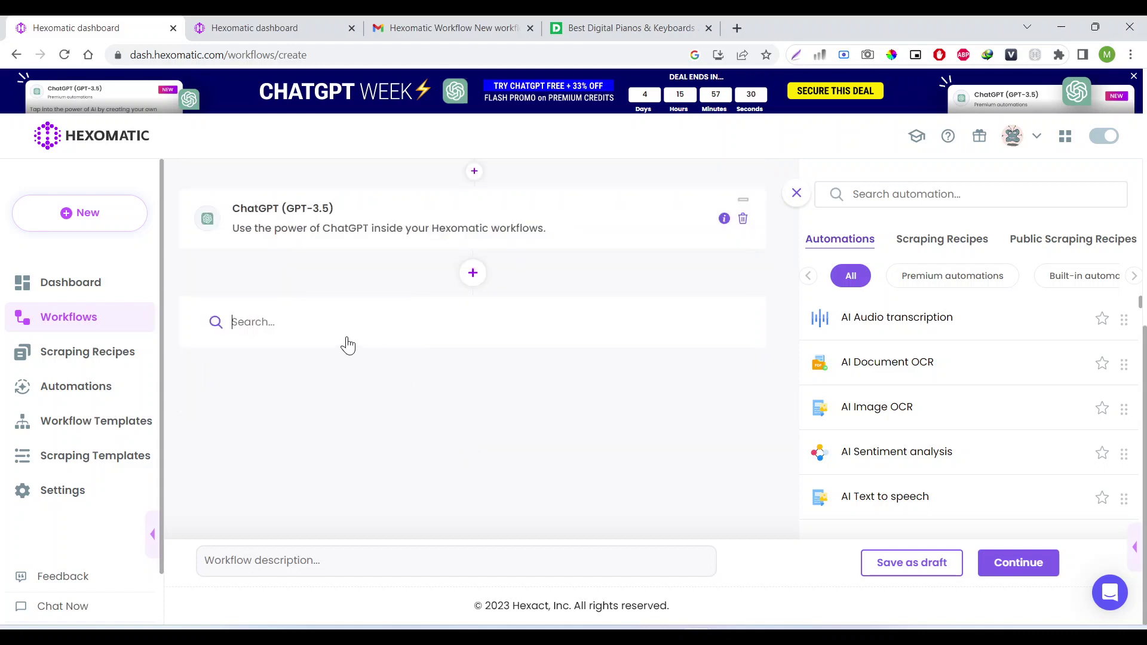
{"action": "type", "text": "wordpre"}
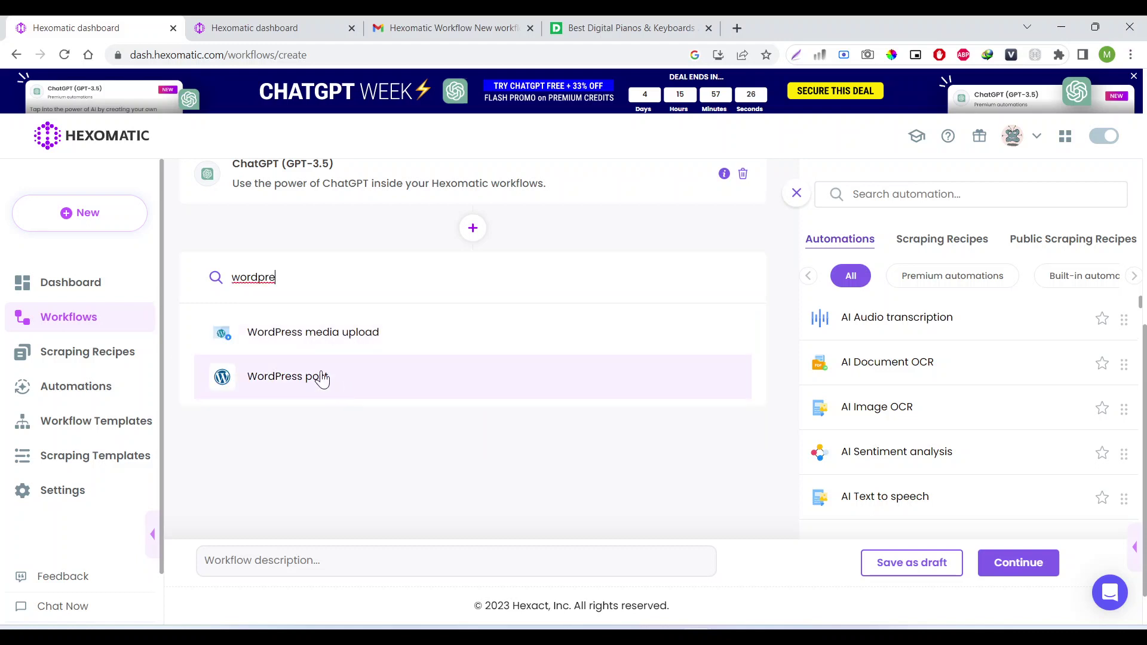
{"action": "left_click", "coordinate": [321, 377]}
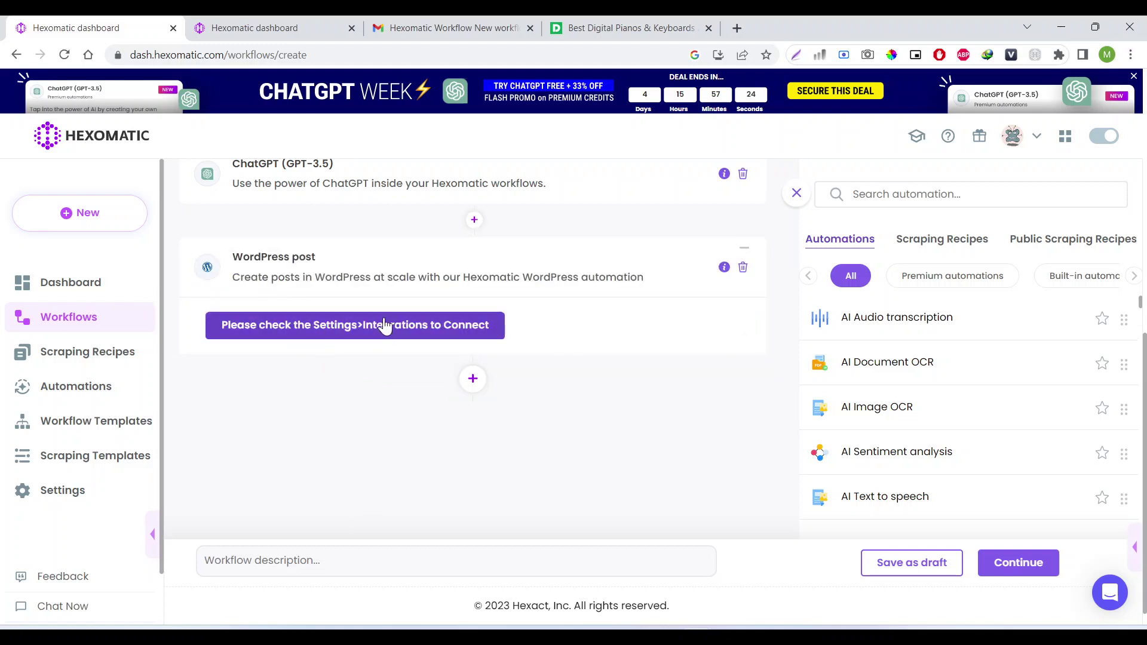
{"action": "scroll", "coordinate": [328, 311], "scroll_direction": "up", "scroll_amount": 3}
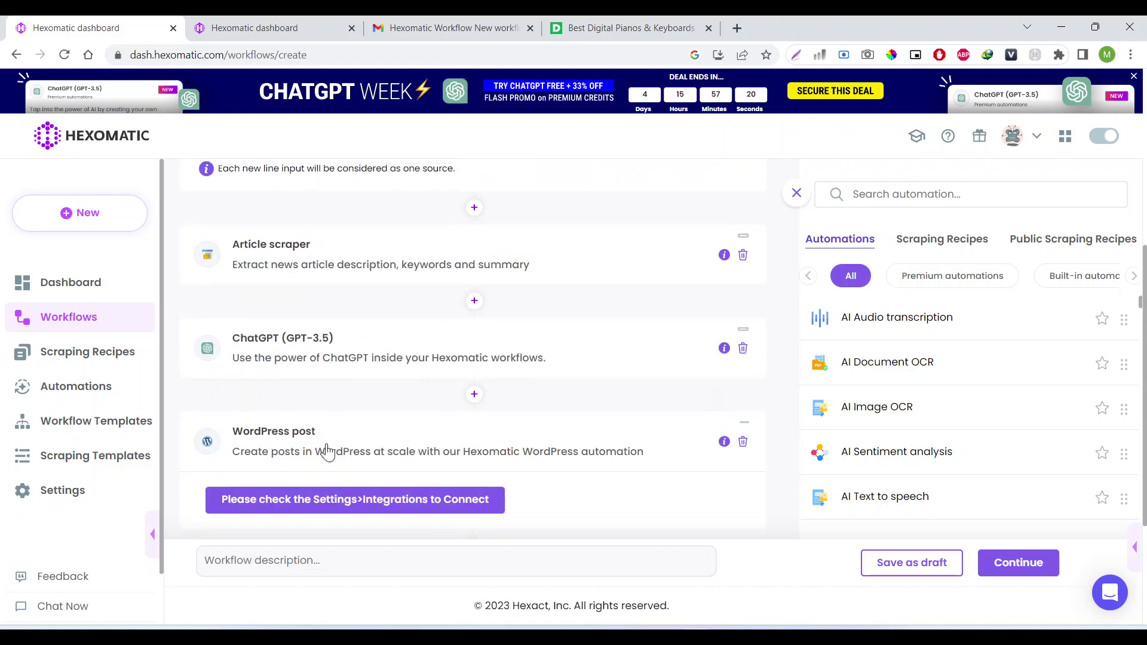
{"action": "scroll", "coordinate": [328, 451], "scroll_direction": "up", "scroll_amount": 5}
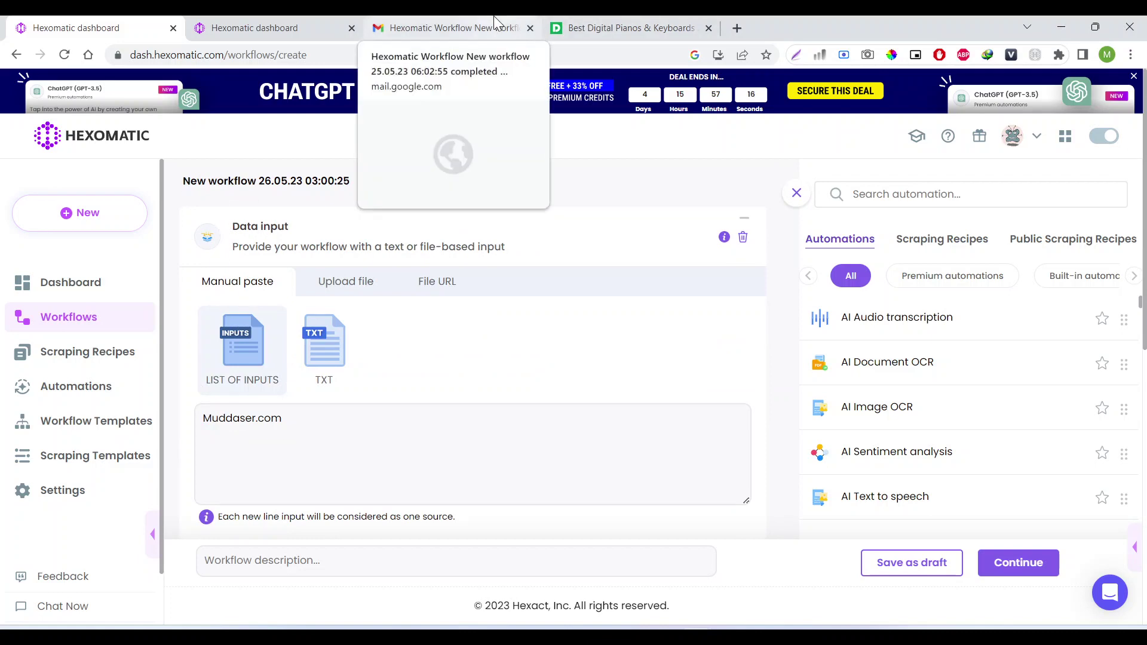
Step: Leave the new workflow without saving it, return to the list of workflows, and check the ice breaker workflow's status
{"action": "left_click", "coordinate": [87, 317]}
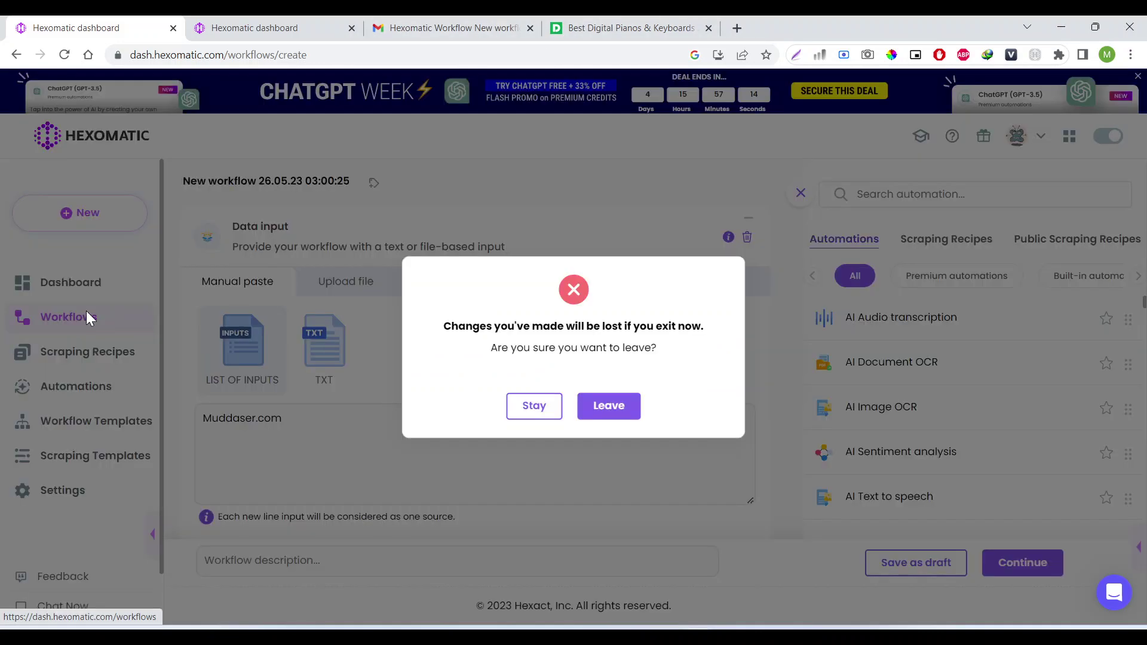
{"action": "left_click", "coordinate": [592, 407]}
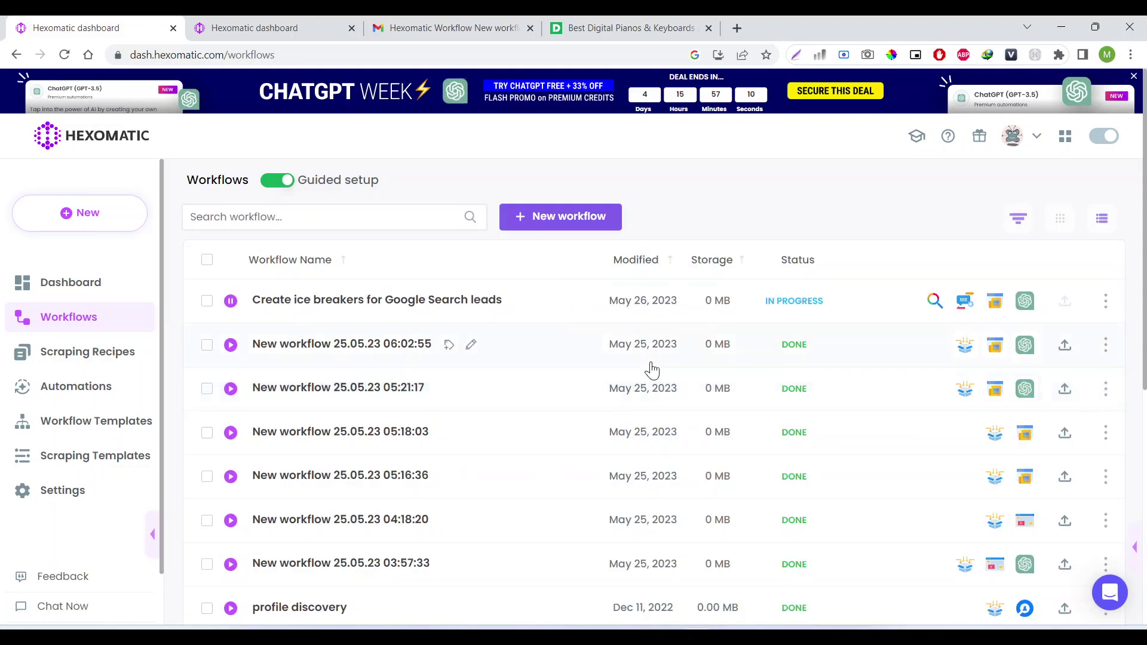
{"action": "mouse_move", "coordinate": [802, 303]}
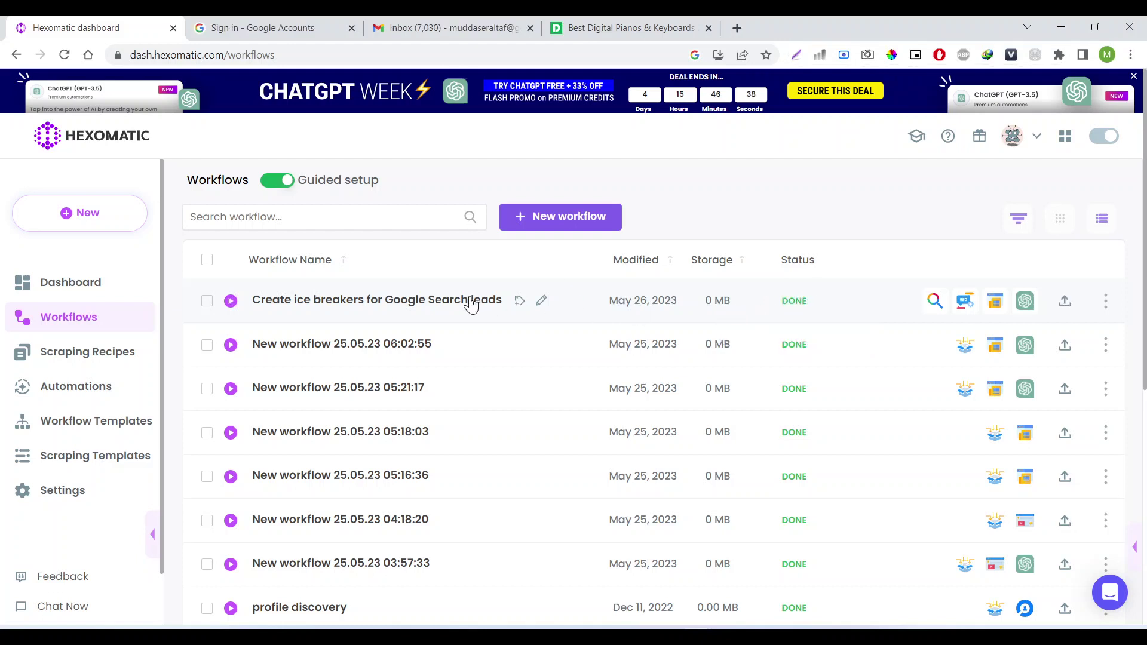
Step: Examine the results preview of the "Create ice breakers for Google Search leads" workflow, including the scraped article text and the ChatGPT emails
{"action": "left_click", "coordinate": [472, 303]}
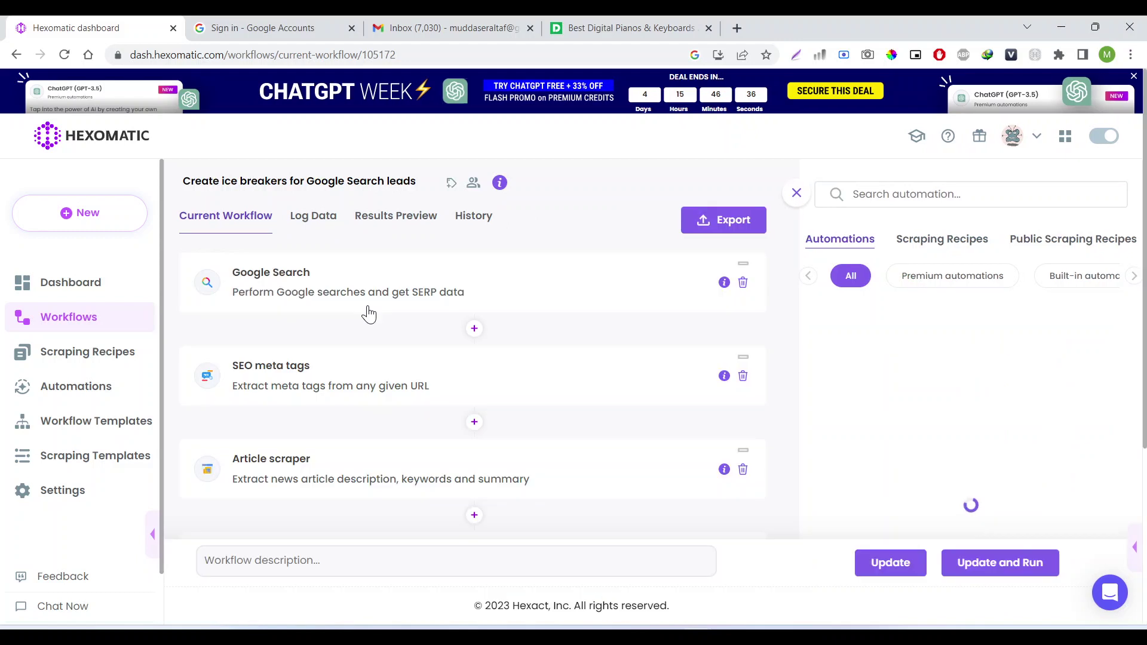
{"action": "left_click", "coordinate": [387, 230]}
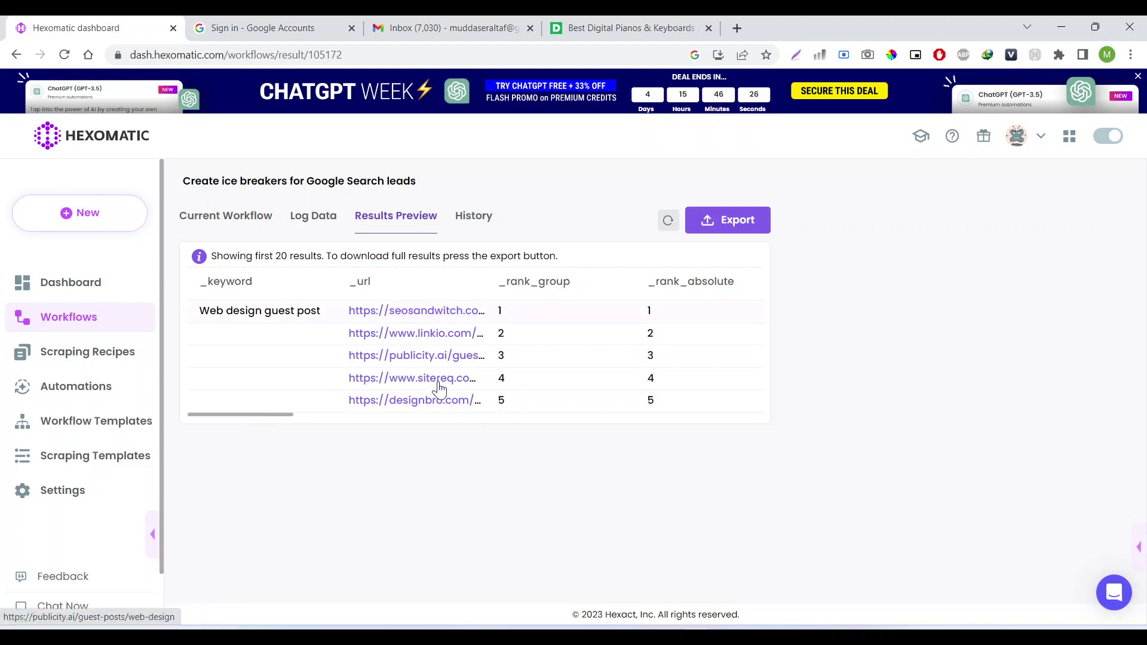
{"action": "left_click_drag", "start_coordinate": [292, 415], "coordinate": [588, 441]}
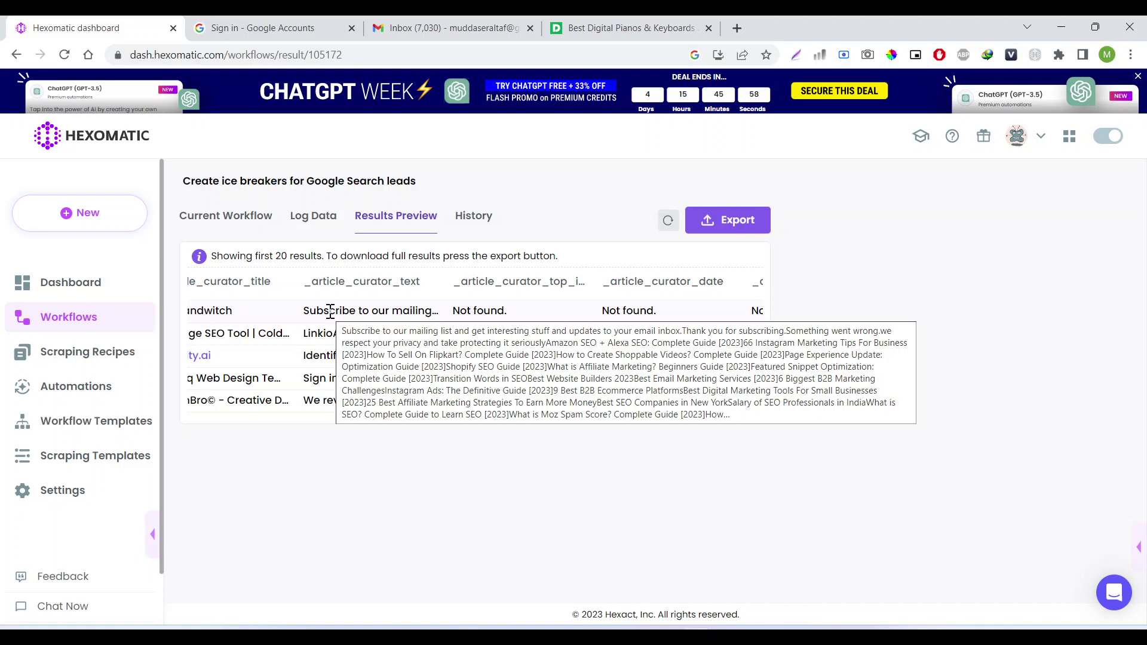
{"action": "left_click_drag", "start_coordinate": [536, 415], "coordinate": [689, 415]}
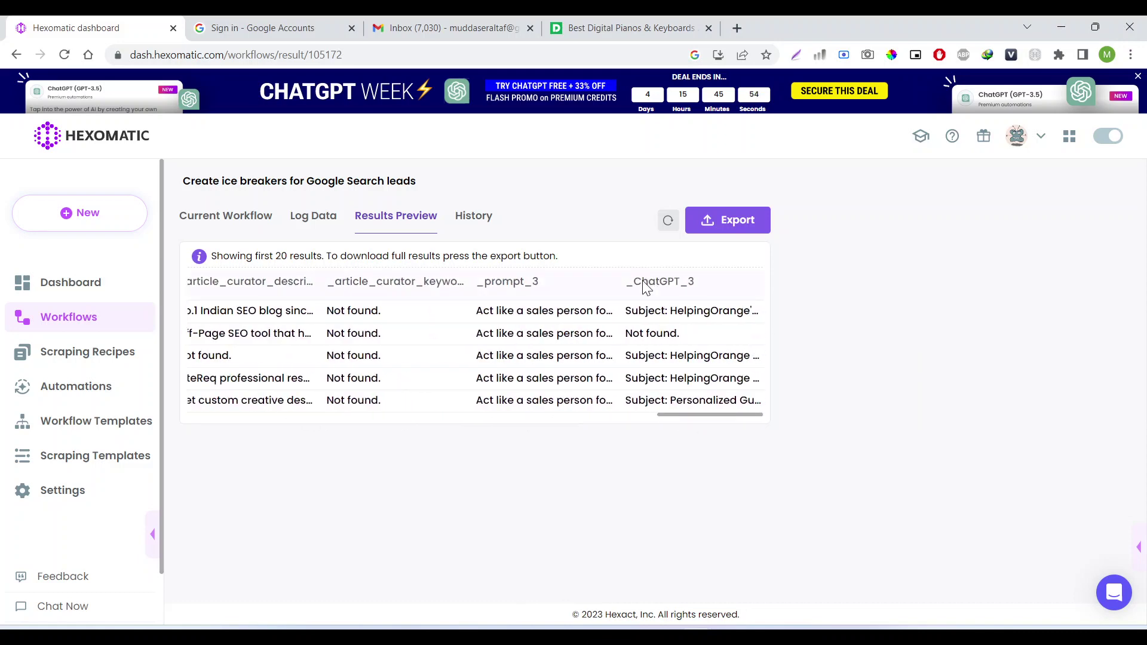
{"action": "mouse_move", "coordinate": [639, 312]}
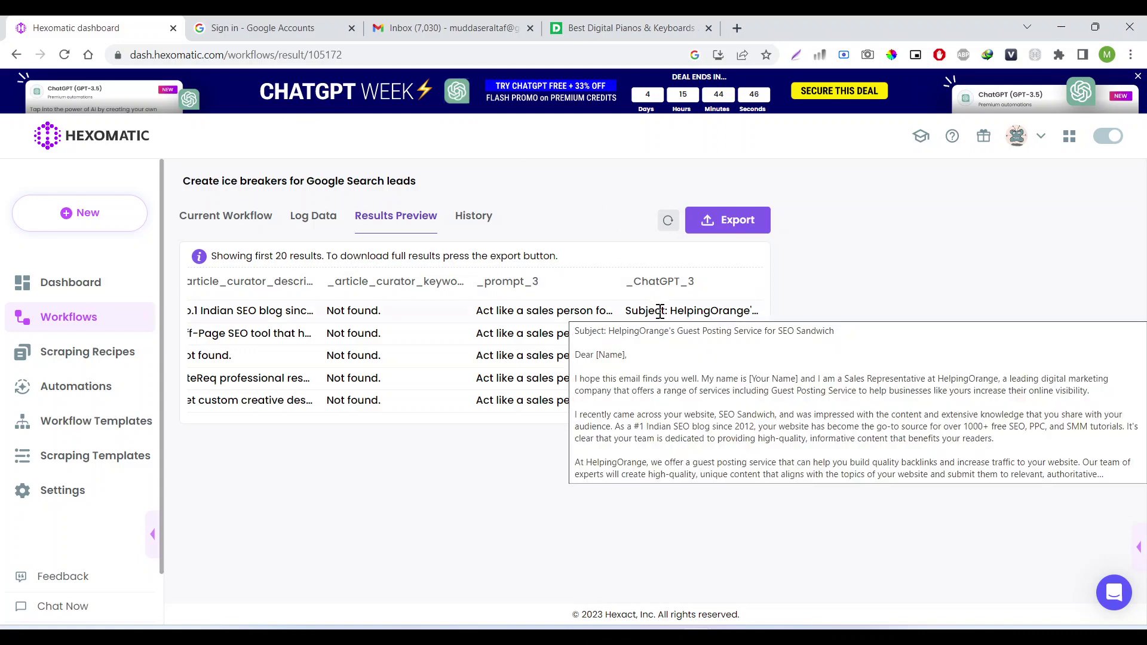
{"action": "mouse_move", "coordinate": [656, 395]}
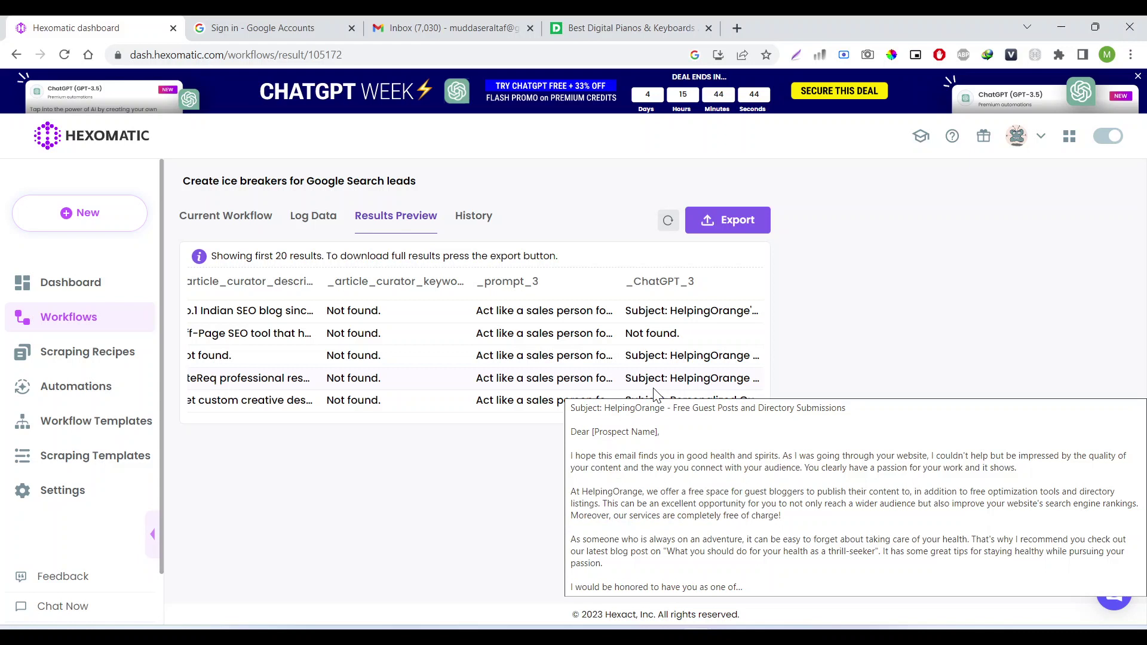